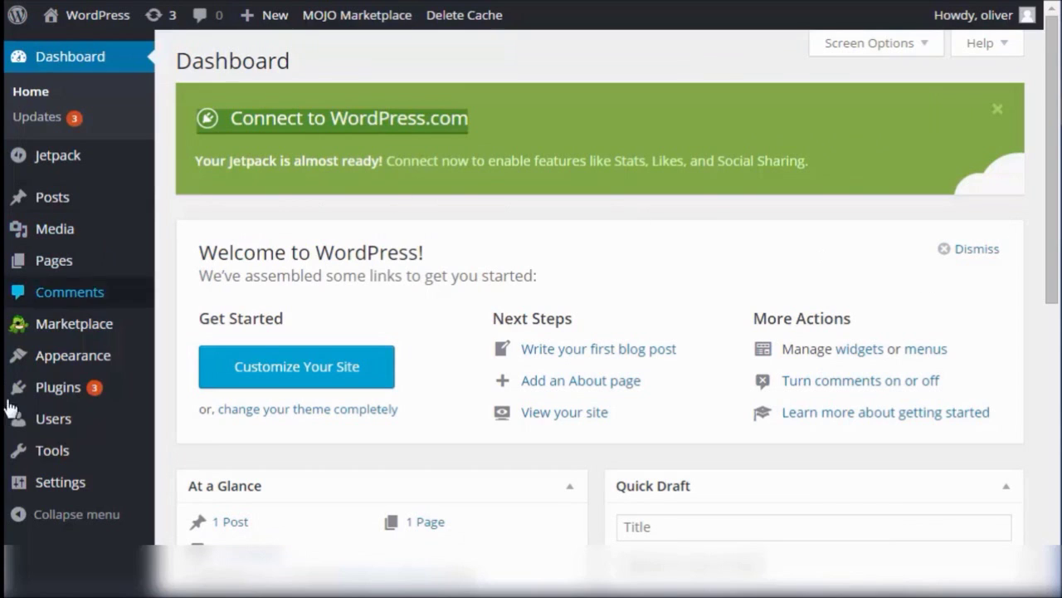
- Examine the General settings, including the choices for new user default role, week start day and site language
mouse_move(36, 493)
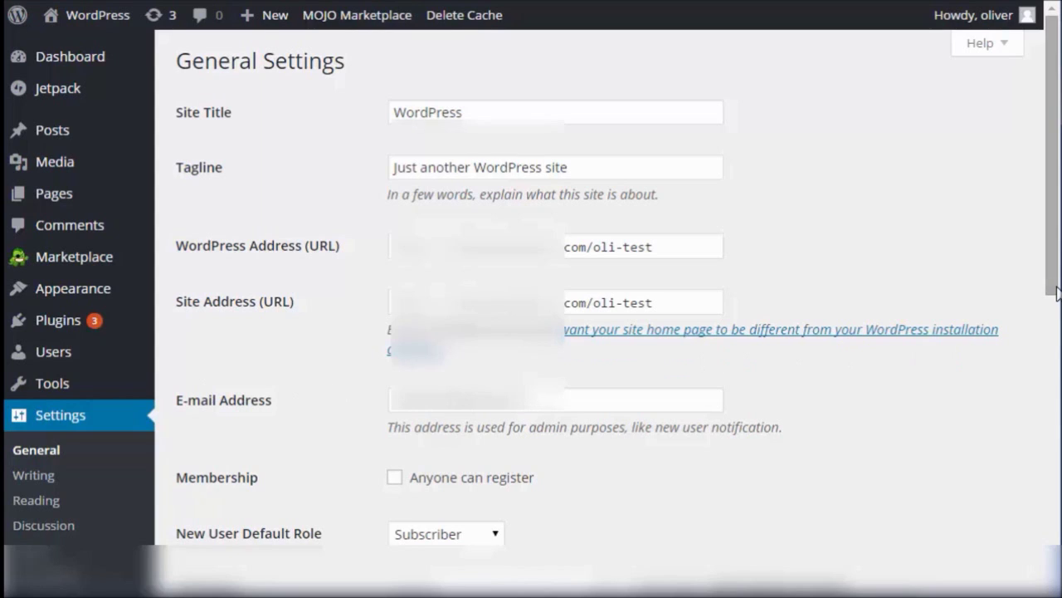
scroll(1056, 371, "down", 1)
scroll(1056, 371, "down", 3)
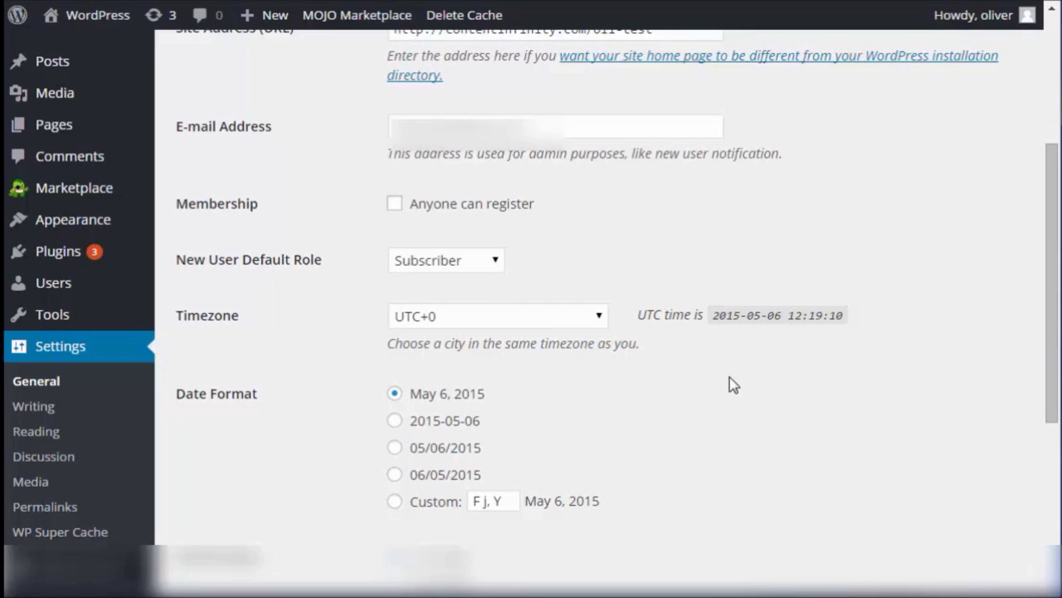
left_click(483, 267)
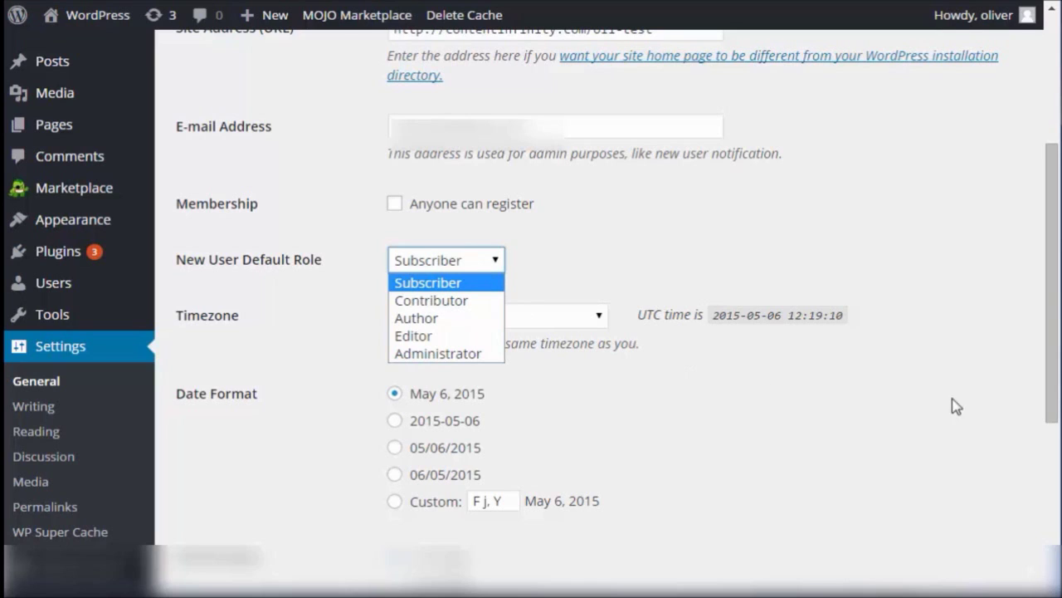
key("Escape")
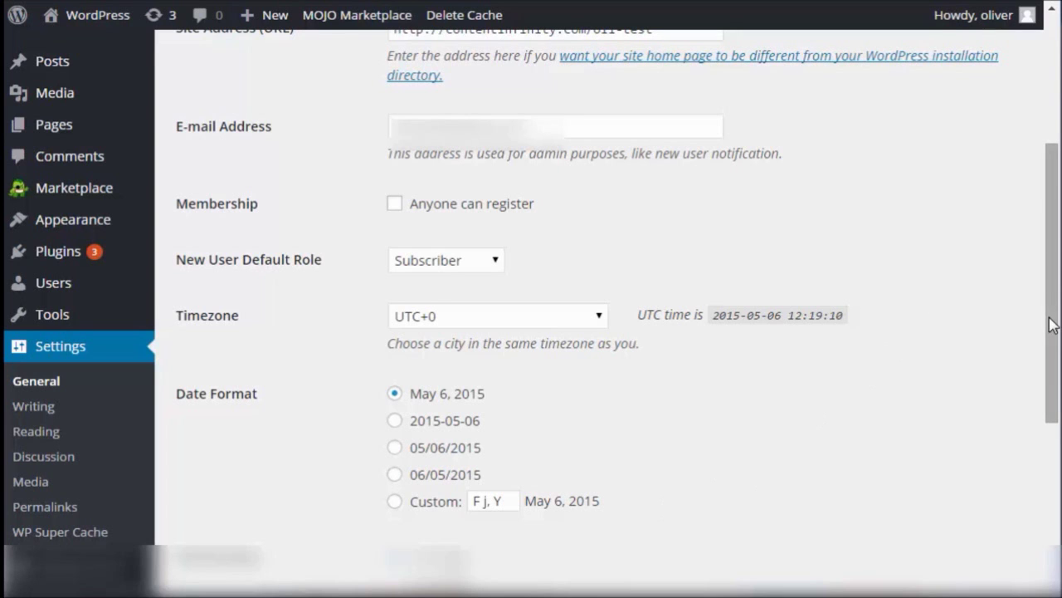
left_click_drag(1053, 344, 1050, 464)
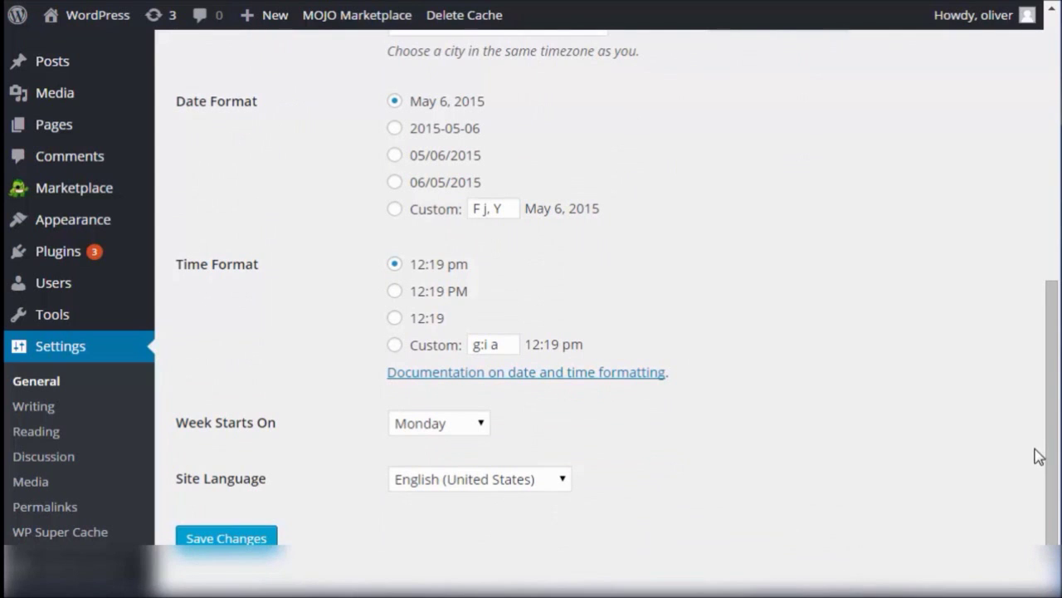
left_click(478, 425)
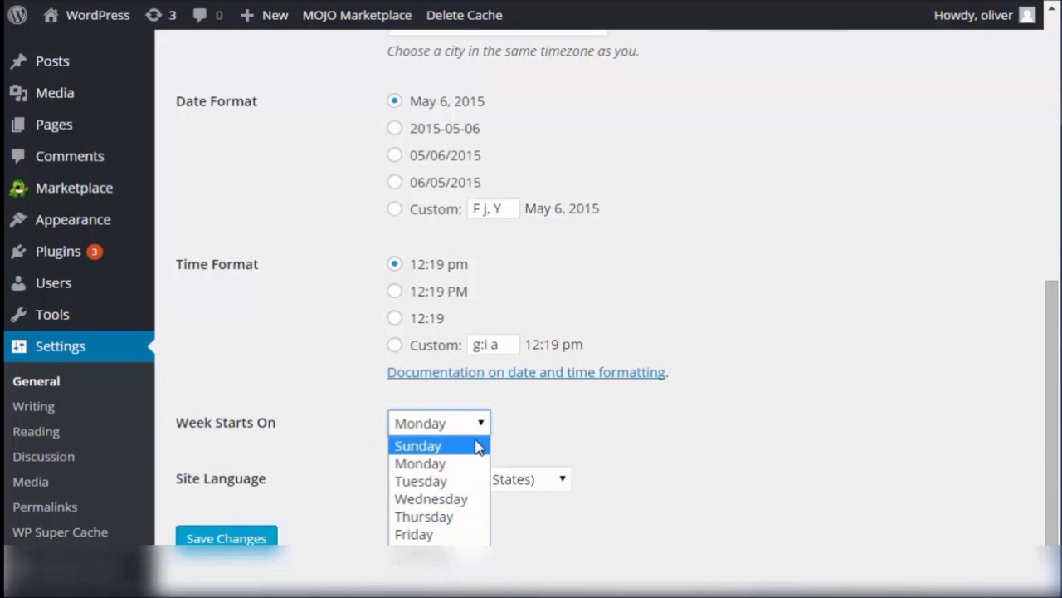
left_click(644, 441)
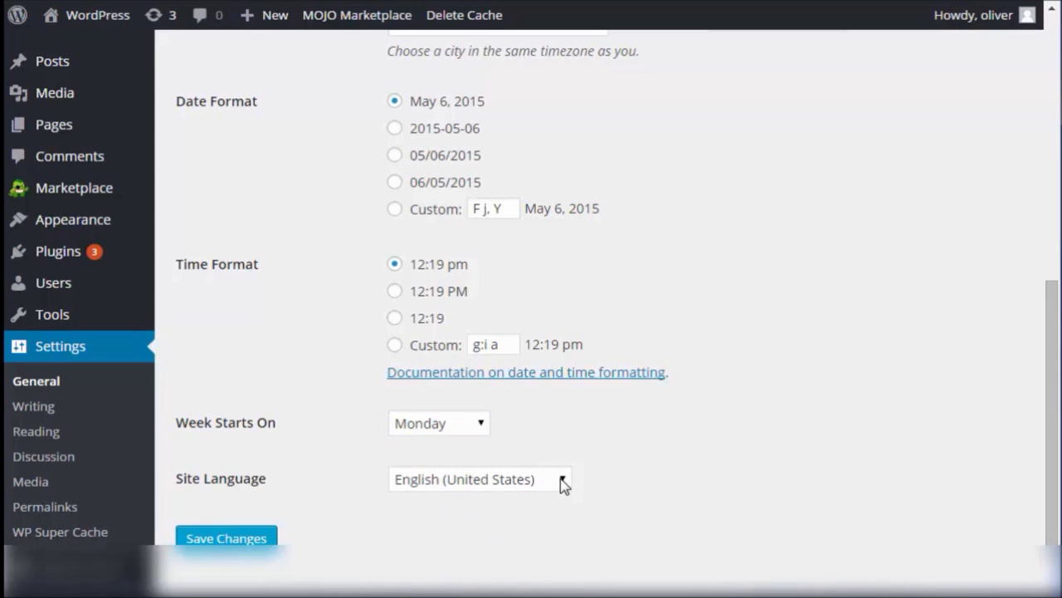
left_click(564, 485)
left_click(674, 451)
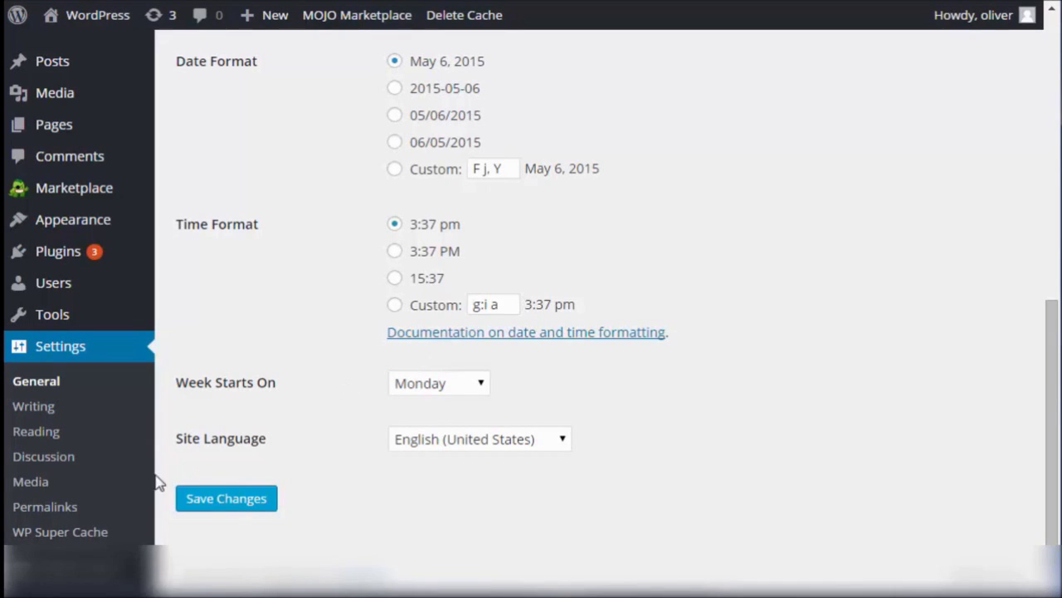
- Review the Writing settings from formatting through post via e-mail to update services, and save them
left_click(48, 410)
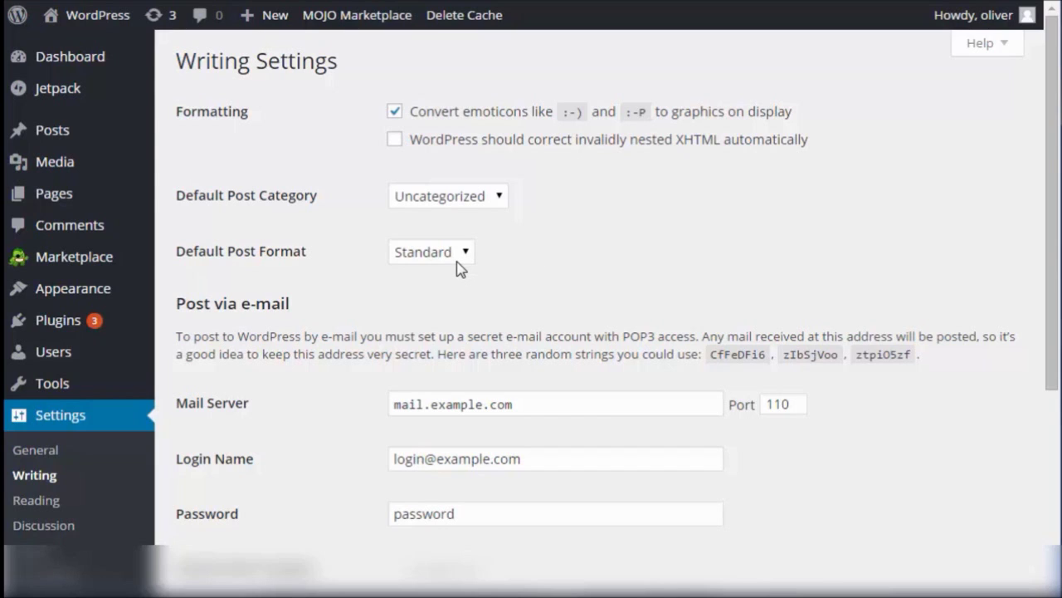
scroll(1042, 299, "down", 2)
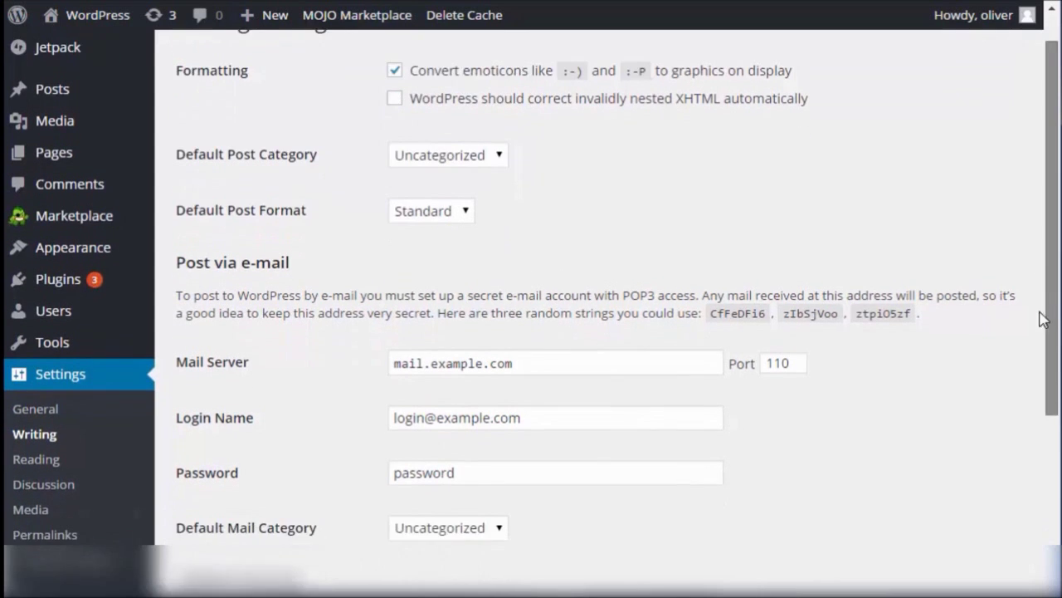
scroll(1043, 320, "down", 3)
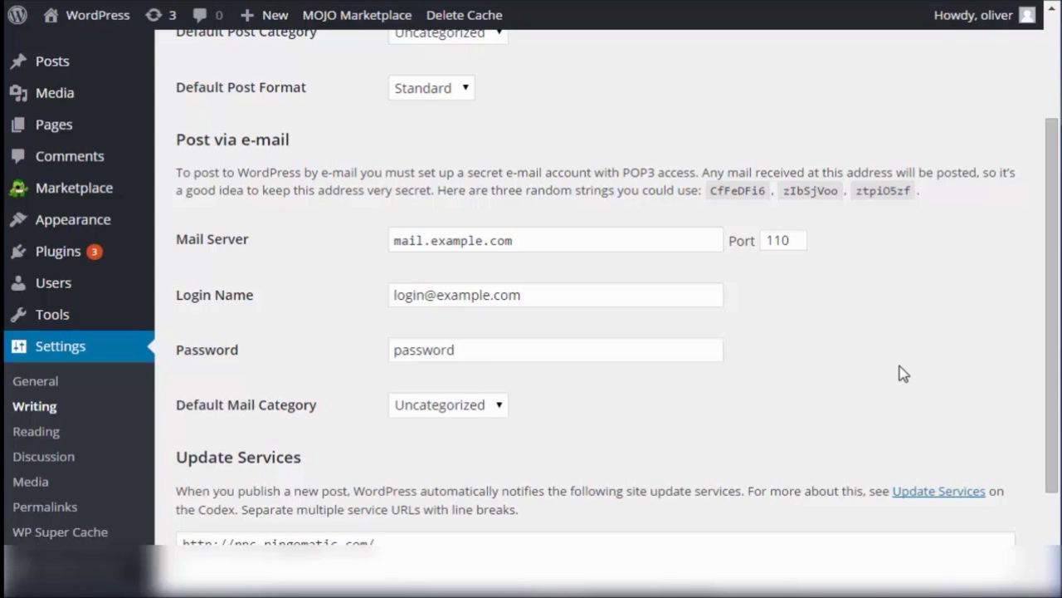
scroll(903, 373, "down", 3)
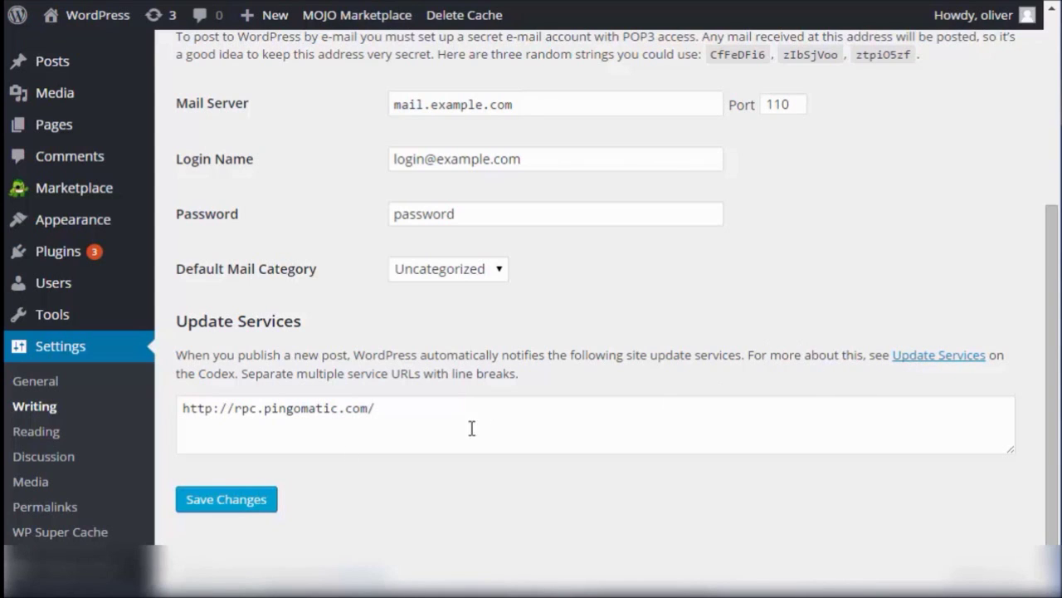
left_click(242, 499)
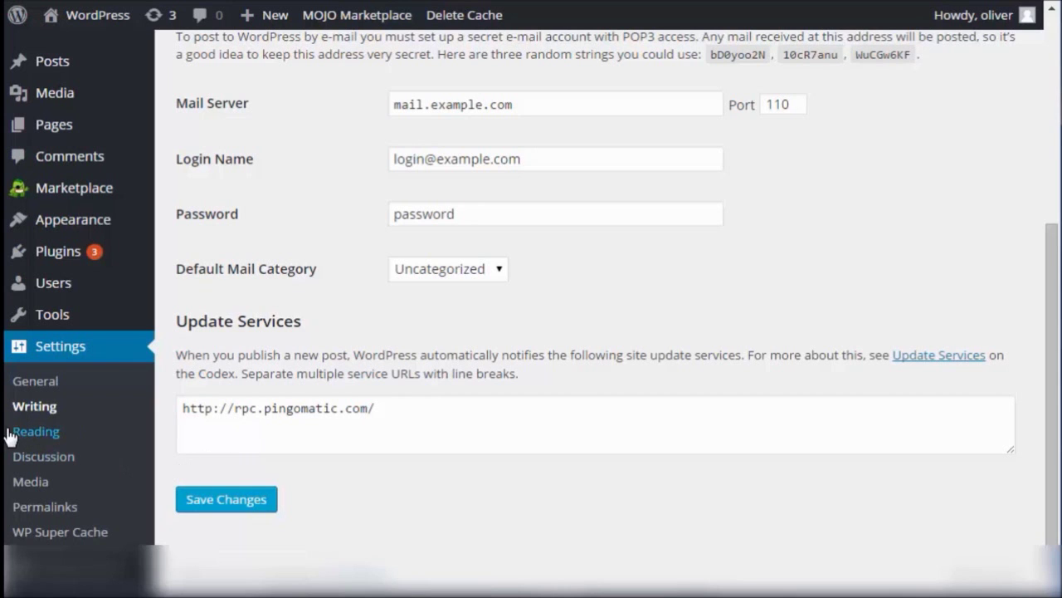
- In the Reading settings, try a static page as the front page display and check its page choices
left_click(22, 438)
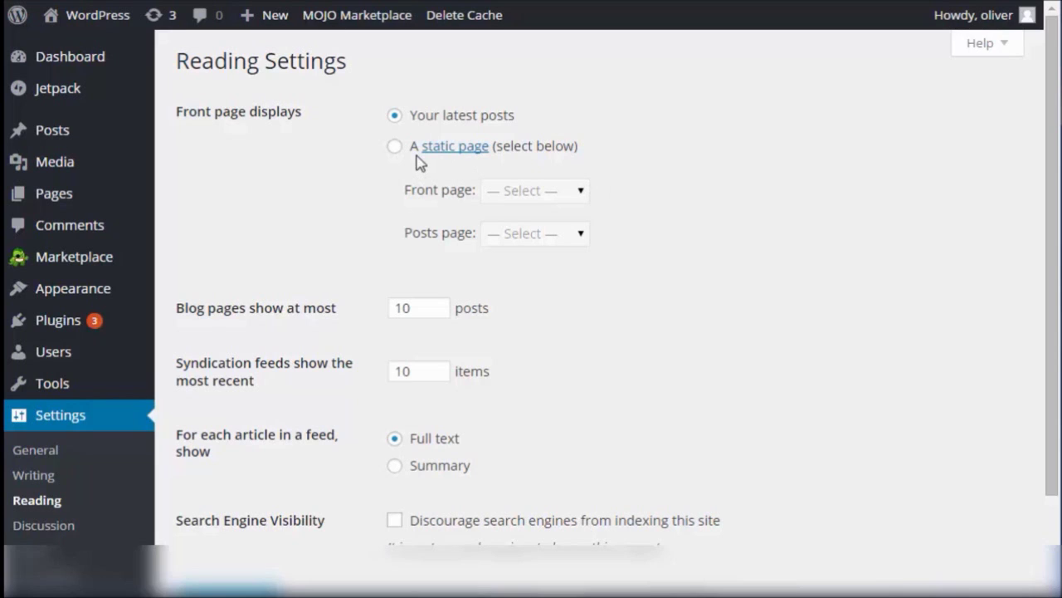
left_click(395, 147)
left_click(531, 196)
left_click(628, 190)
left_click(509, 235)
left_click(618, 244)
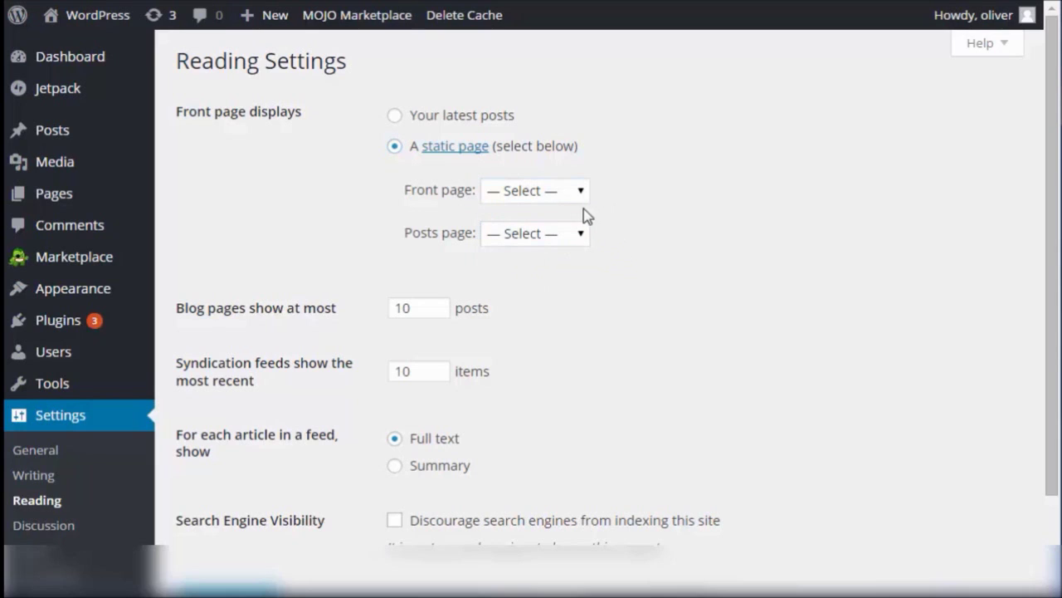
- Compare the pages available as static front page and posts page, and examine the feed and search engine visibility options
left_click(548, 199)
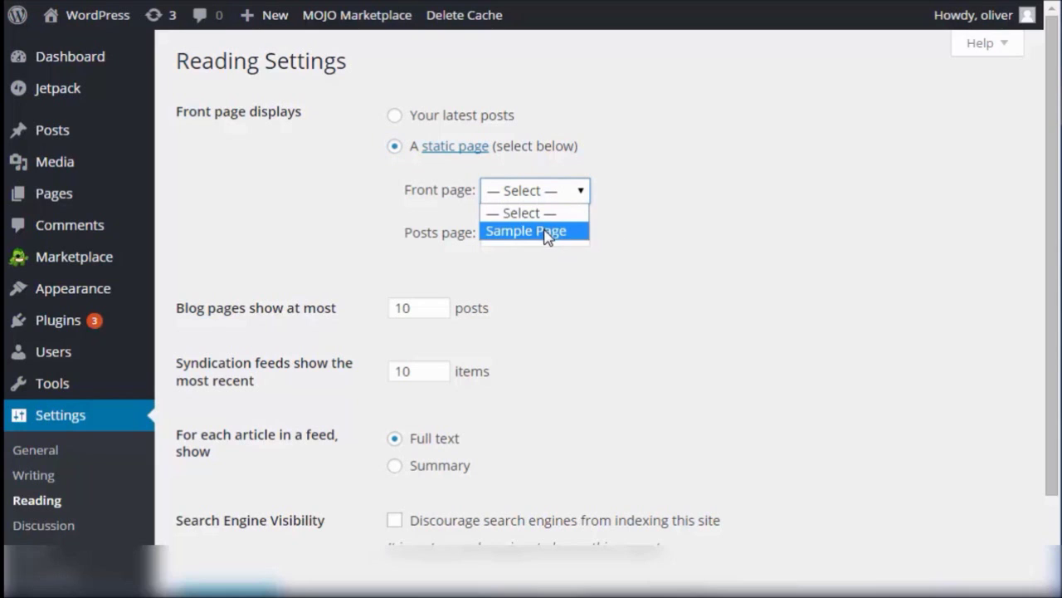
left_click(638, 223)
left_click(515, 234)
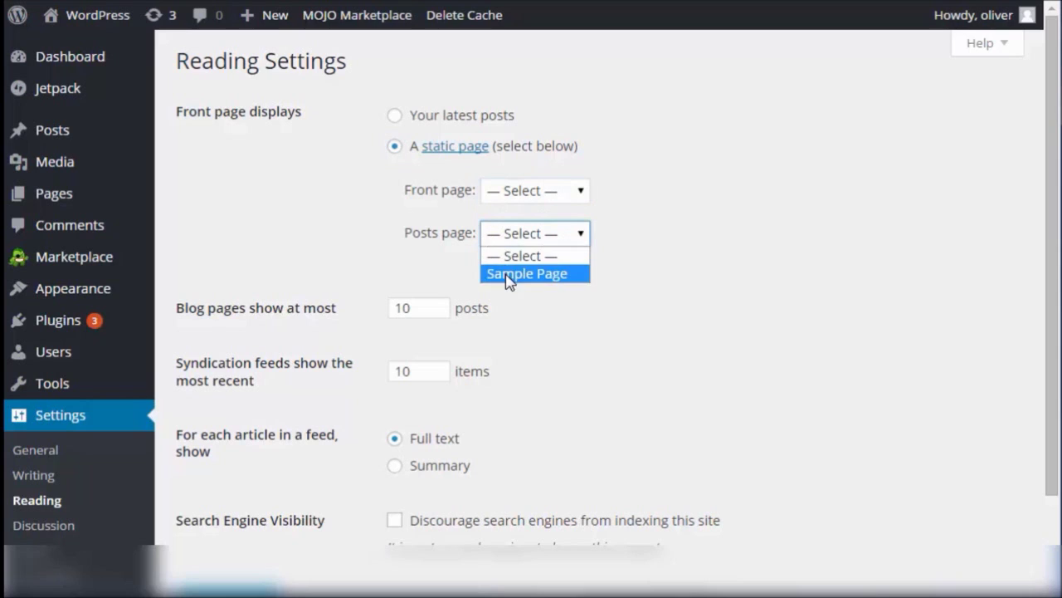
left_click(660, 272)
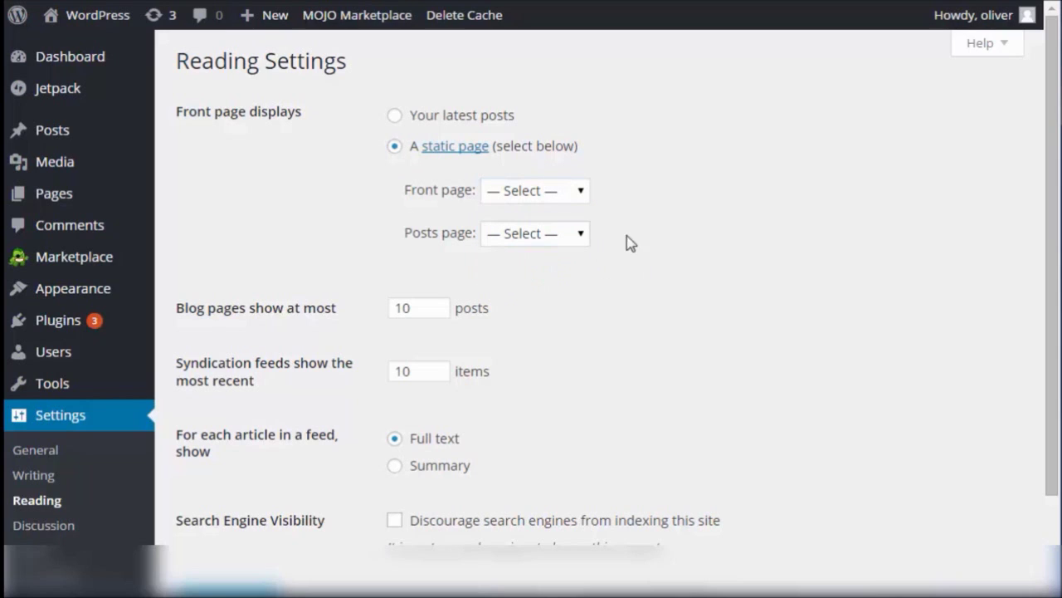
left_click(512, 234)
left_click(664, 283)
left_click(562, 193)
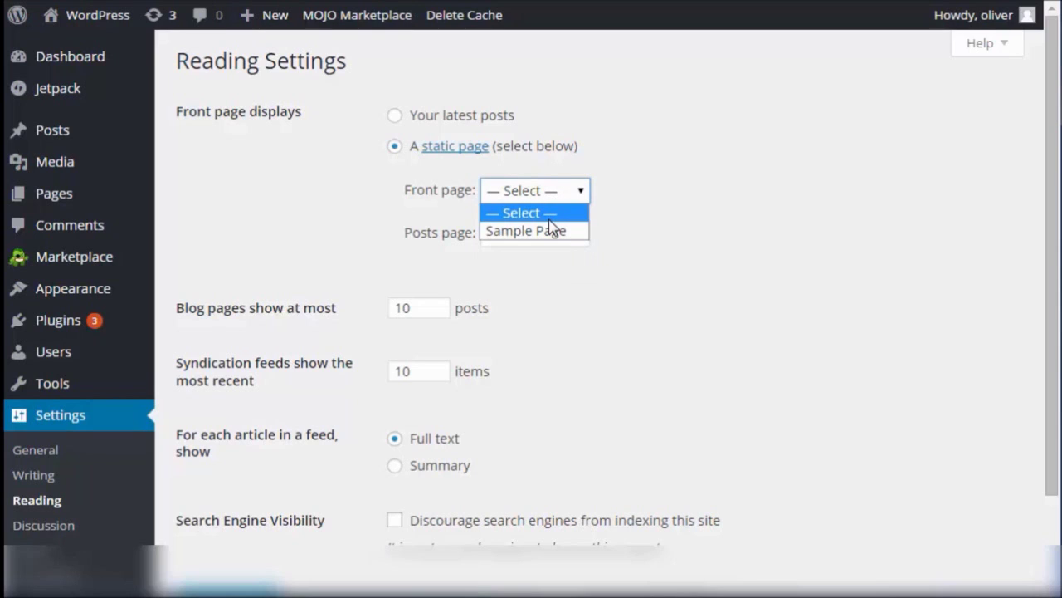
left_click(679, 218)
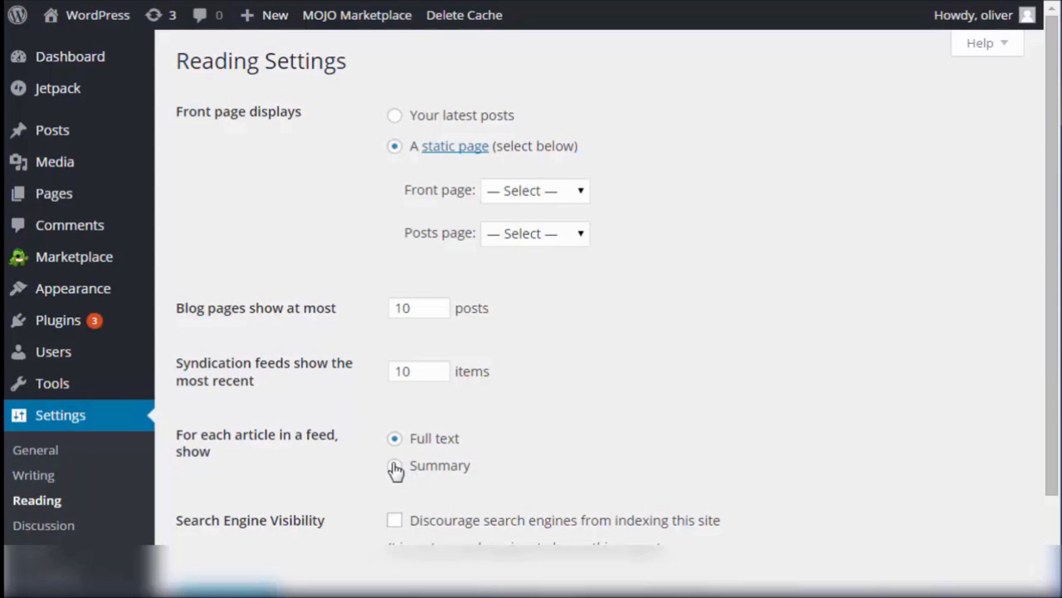
scroll(535, 386, "down", 2)
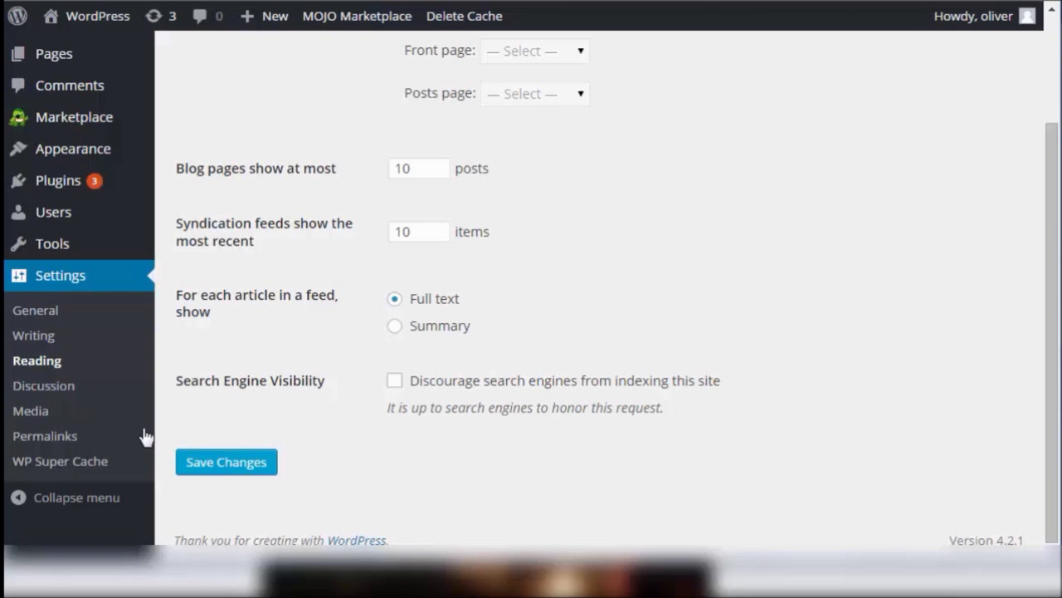
- In the Discussion settings, allow people to post comments on new articles and review the other comment and e-mail notification options
left_click(51, 385)
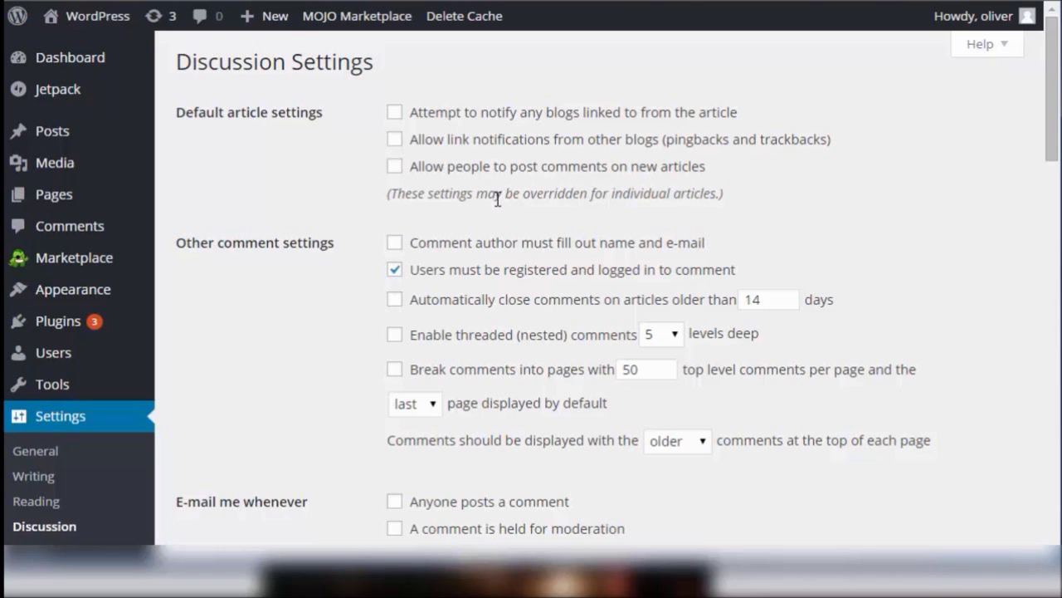
left_click(394, 166)
scroll(1055, 204, "down", 2)
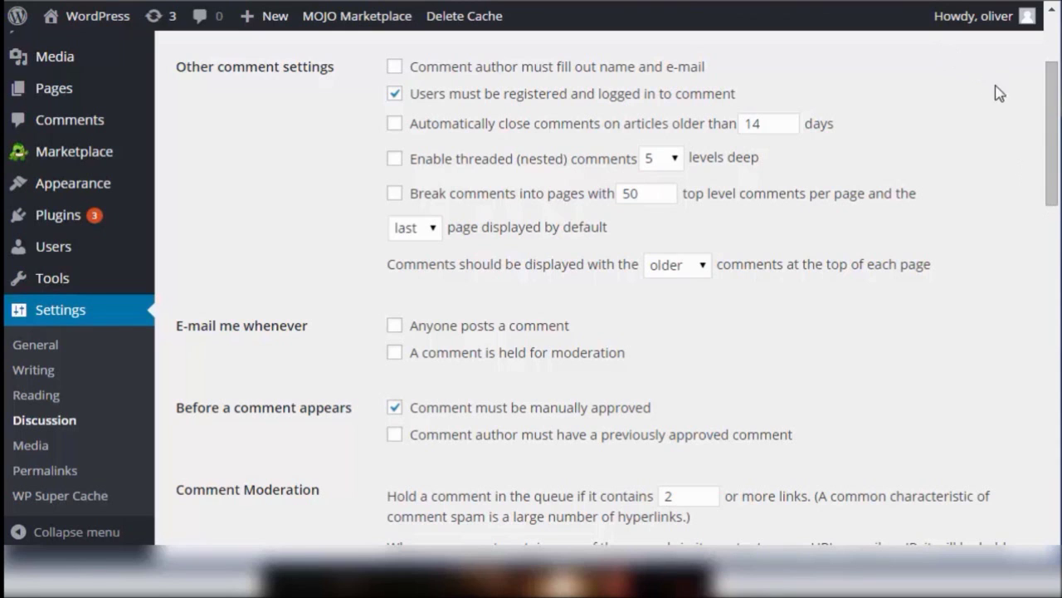
scroll(1052, 191, "down", 2)
scroll(1053, 186, "down", 3)
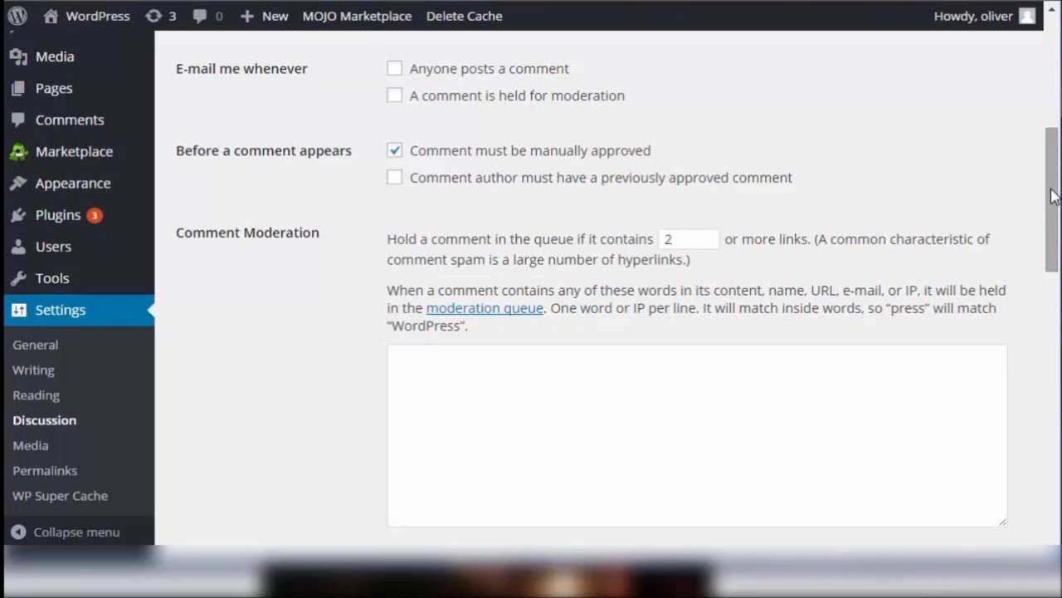
left_click_drag(1052, 195, 1052, 217)
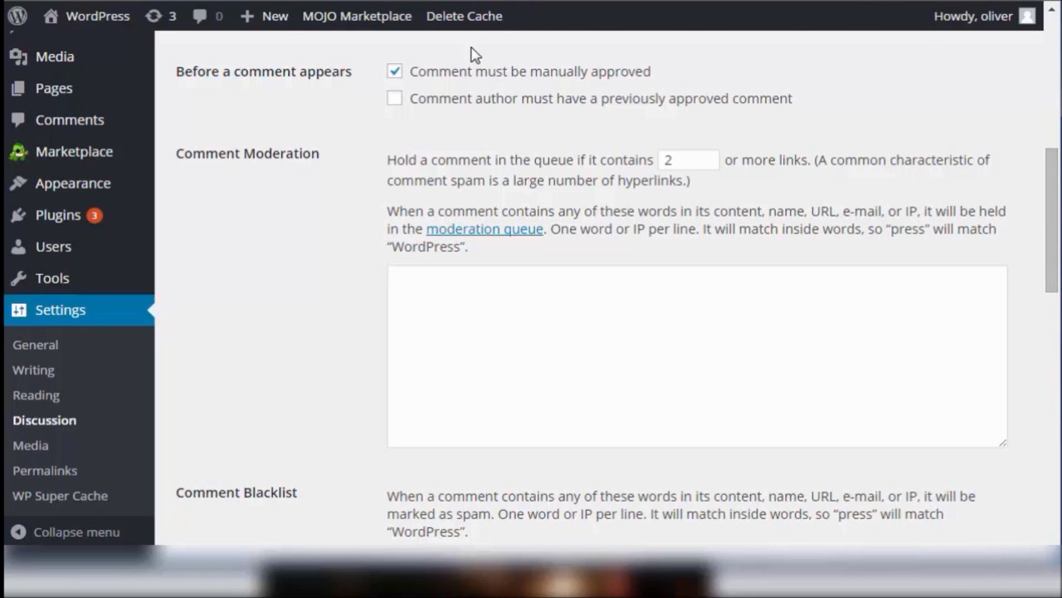
- Examine the Discussion options for previously approved authors, comment moderation, the comment blacklist and avatars
left_click(395, 99)
left_click(395, 100)
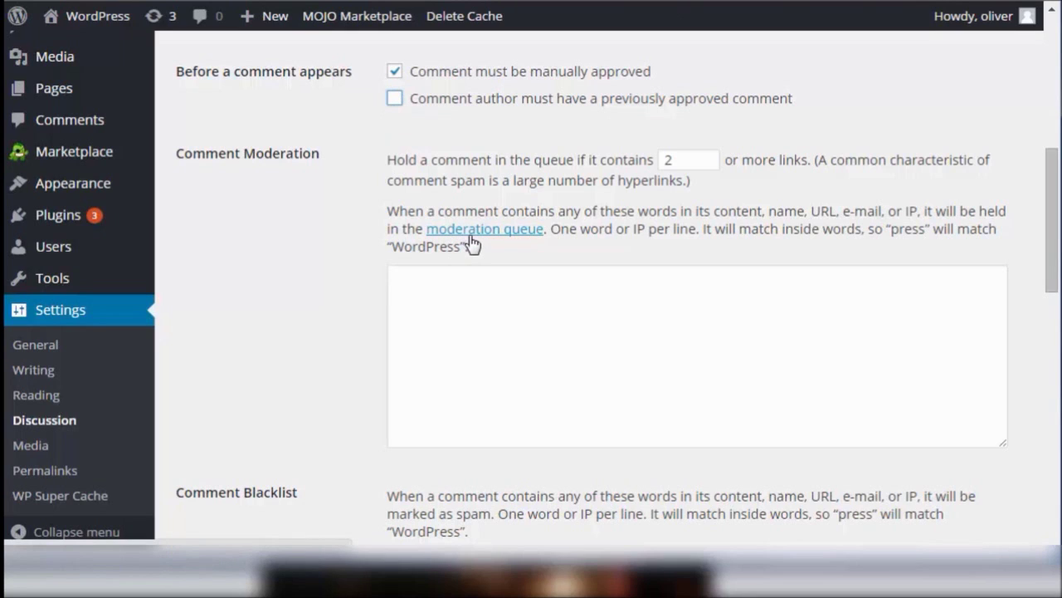
left_click_drag(1054, 249, 1055, 264)
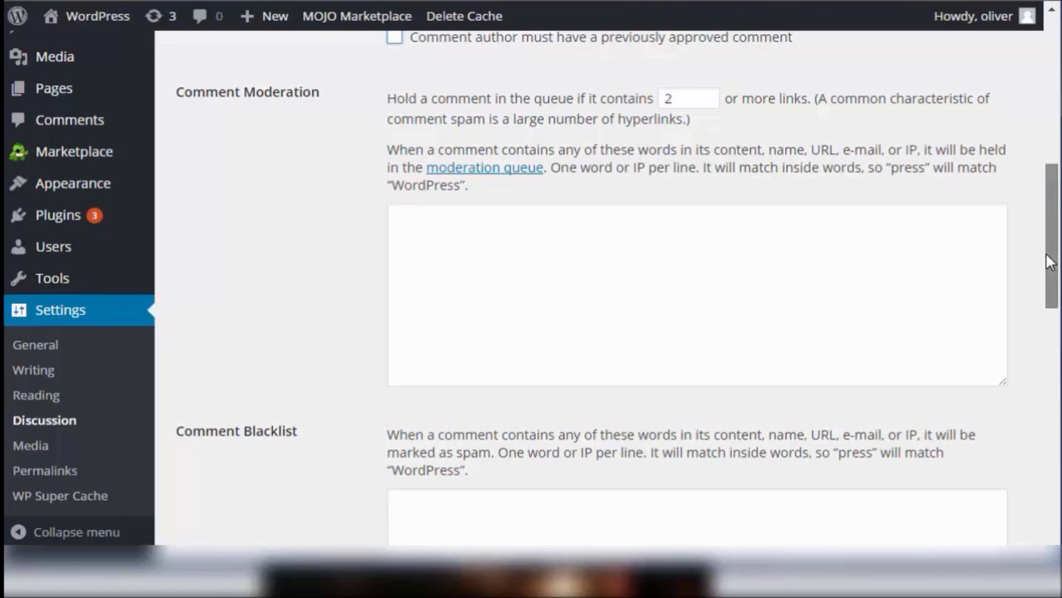
left_click_drag(1052, 264, 1052, 347)
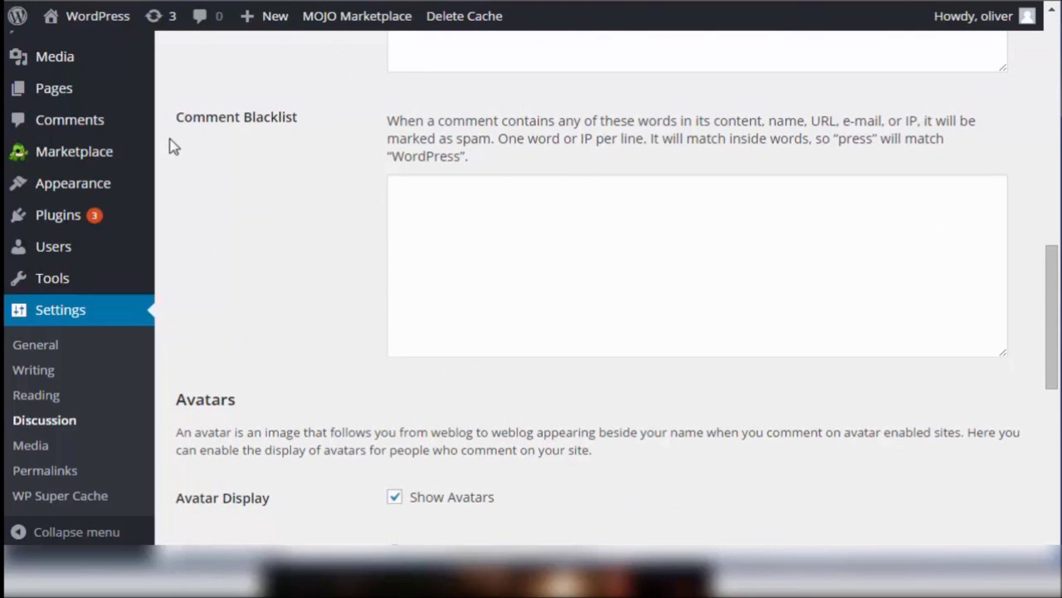
left_click(509, 297)
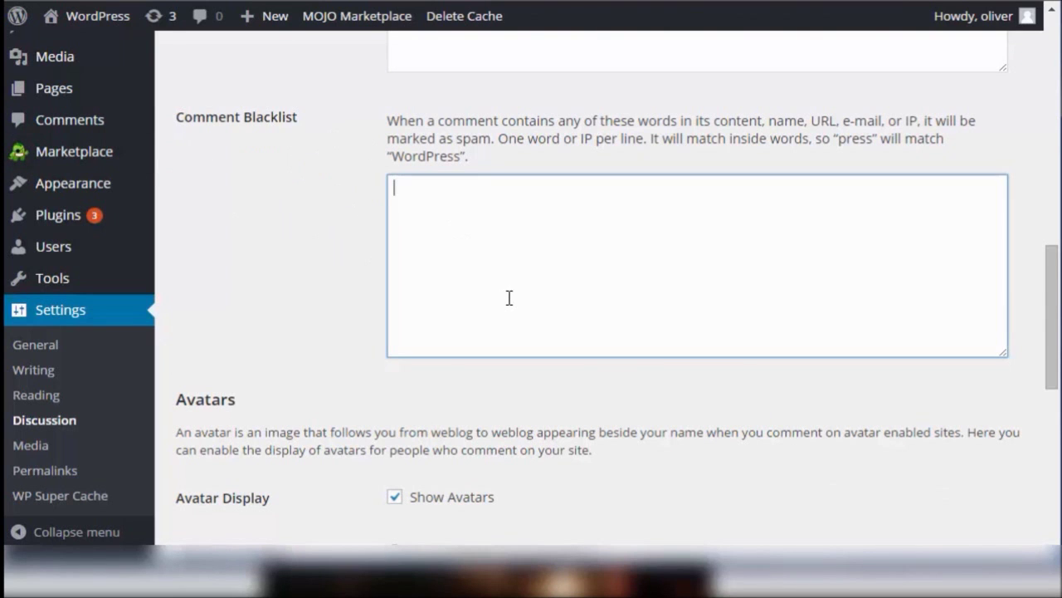
left_click_drag(1050, 325, 1039, 398)
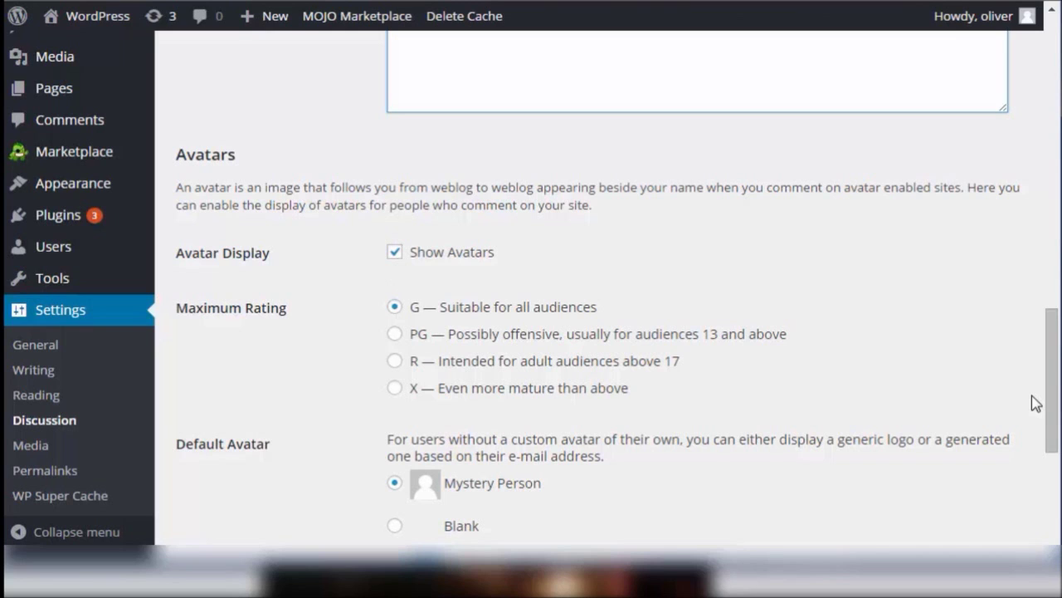
left_click_drag(1050, 404, 1047, 536)
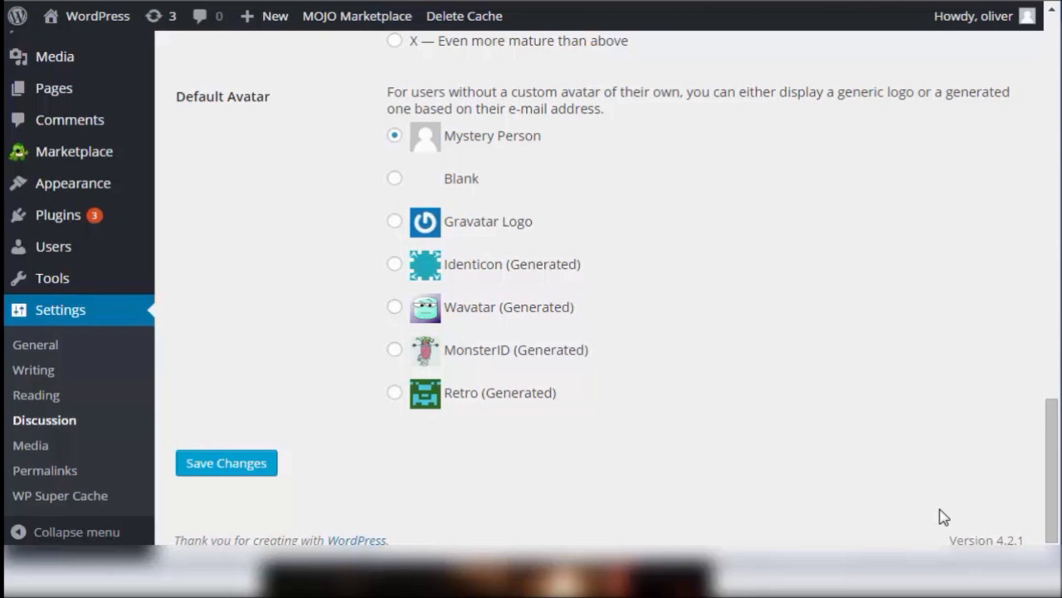
- Review the Media settings for image sizes and try the option that organizes uploads into month- and year-based folders
left_click(21, 446)
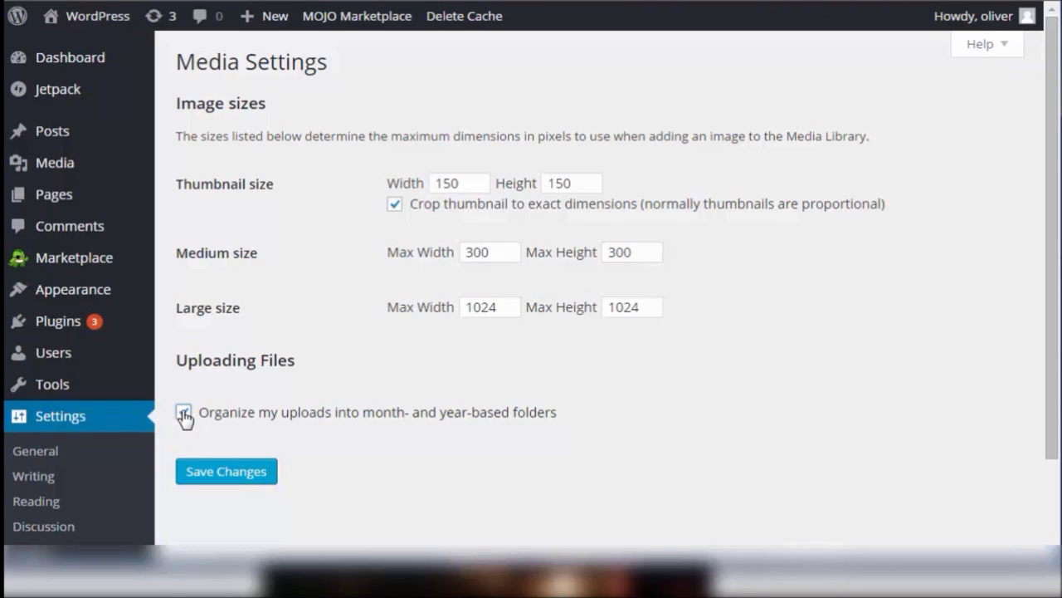
left_click(183, 415)
left_click(183, 415)
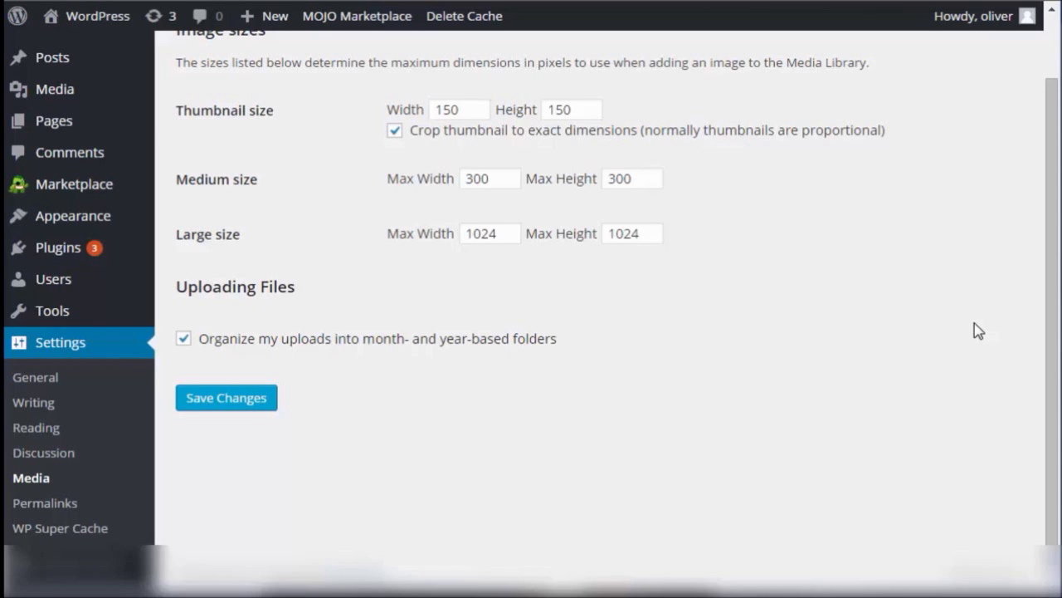
- Open the Permalink settings and view the help overview for permalink structures
left_click(67, 504)
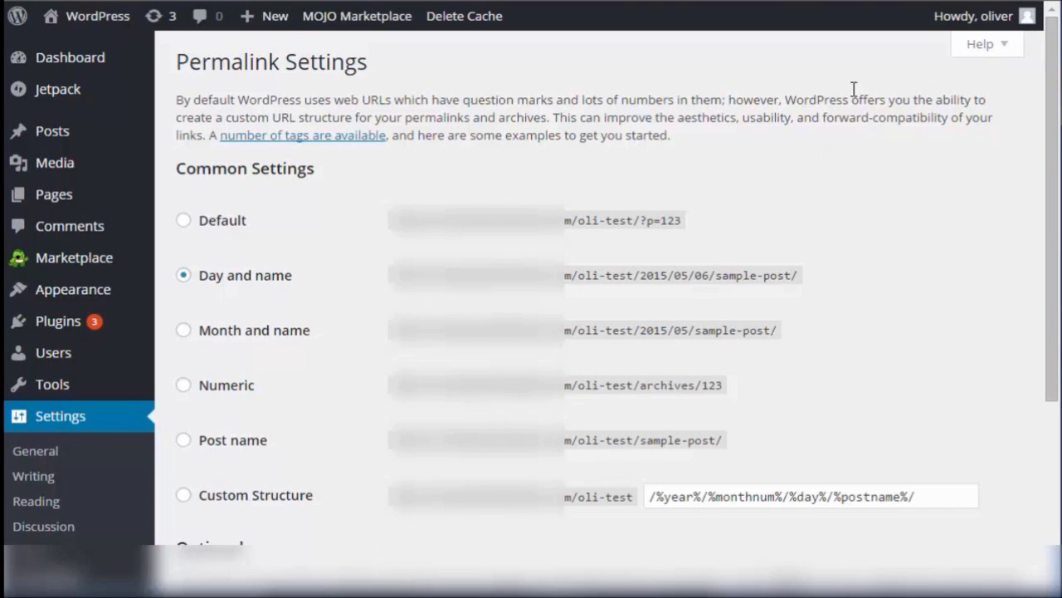
left_click(993, 46)
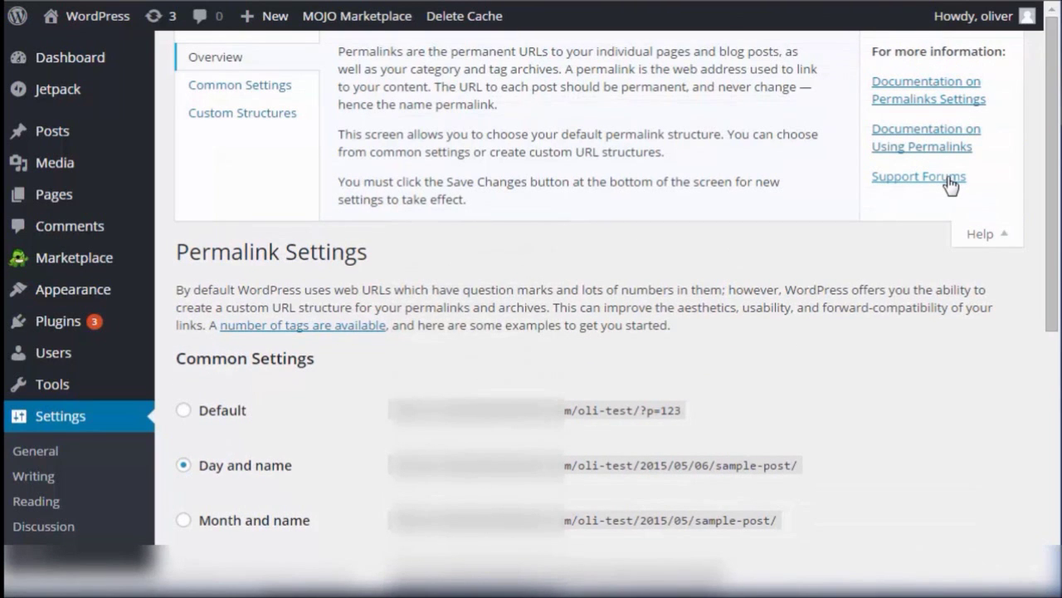
- Read the Common Settings, Custom Structures and Overview help topics for permalinks, and close the help
left_click(252, 95)
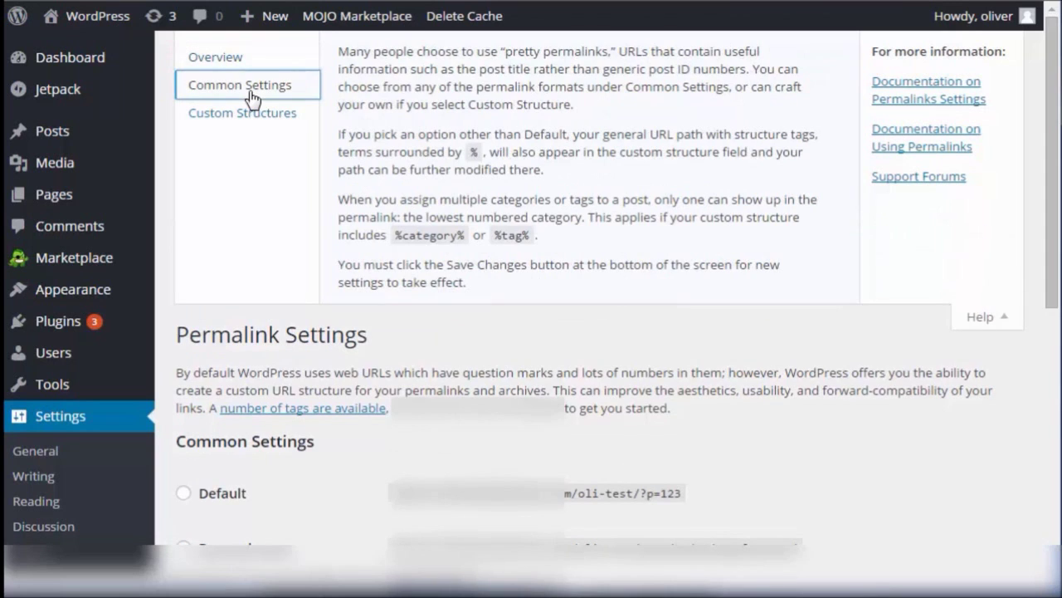
left_click(273, 126)
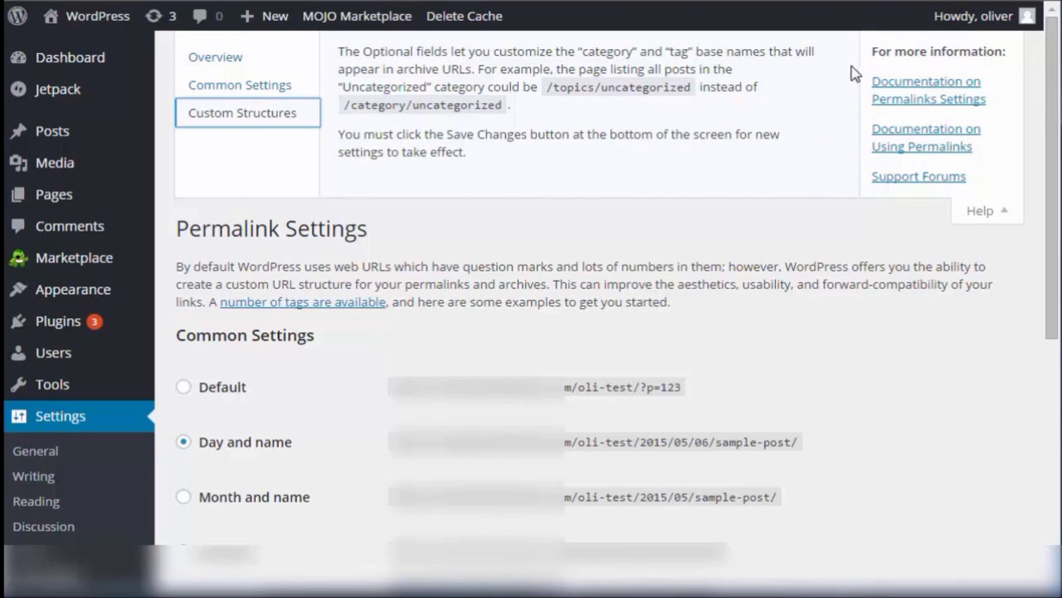
left_click(293, 86)
left_click(230, 54)
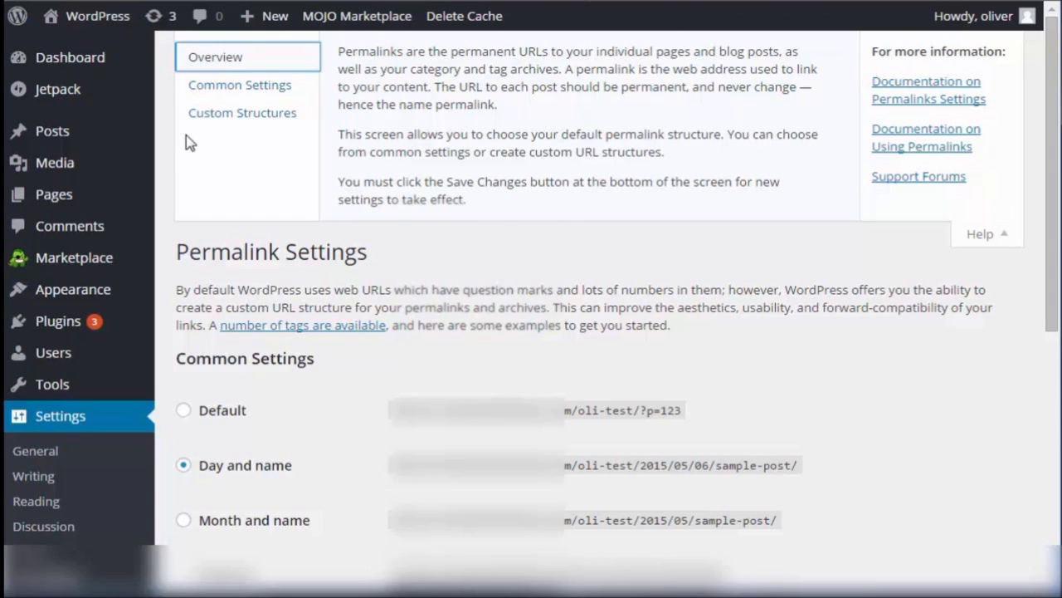
left_click(201, 86)
left_click(979, 316)
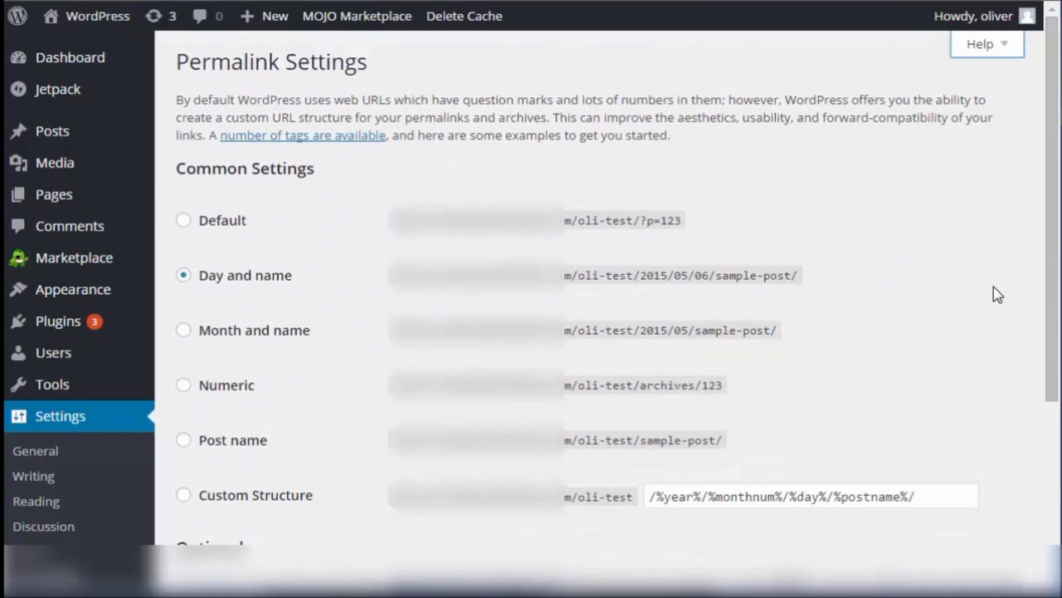
- Review the common permalink structures, the custom structure and the optional category and tag base fields
scroll(1032, 236, "down", 2)
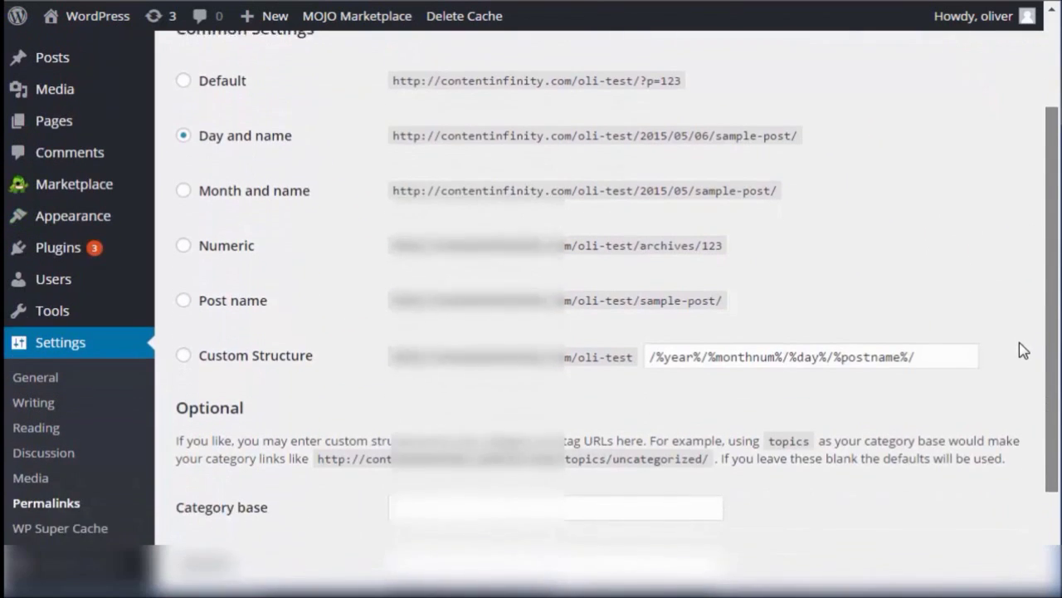
scroll(1021, 324, "up", 1)
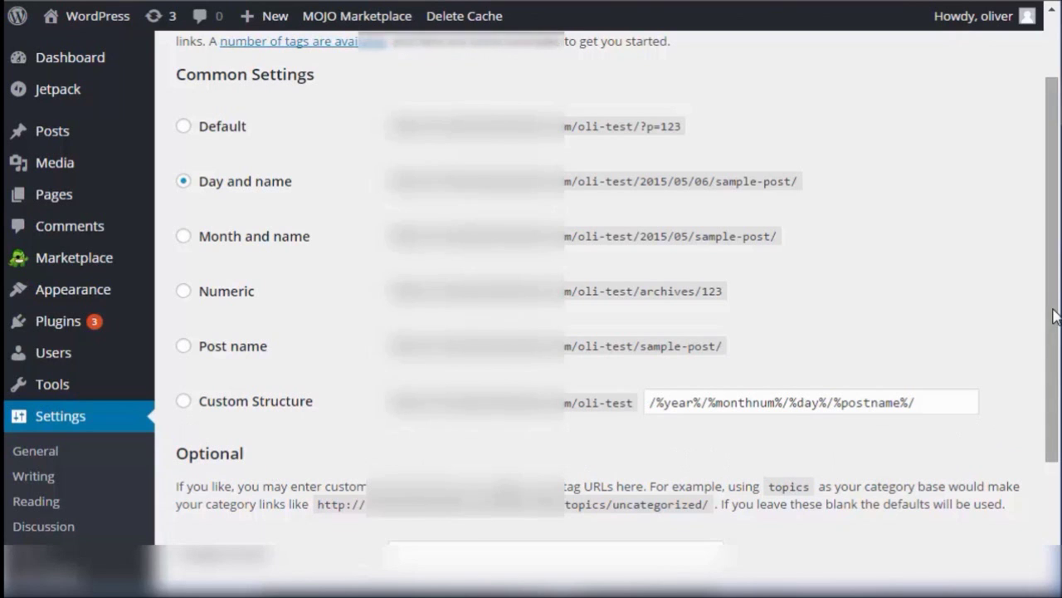
left_click_drag(1044, 368, 1034, 456)
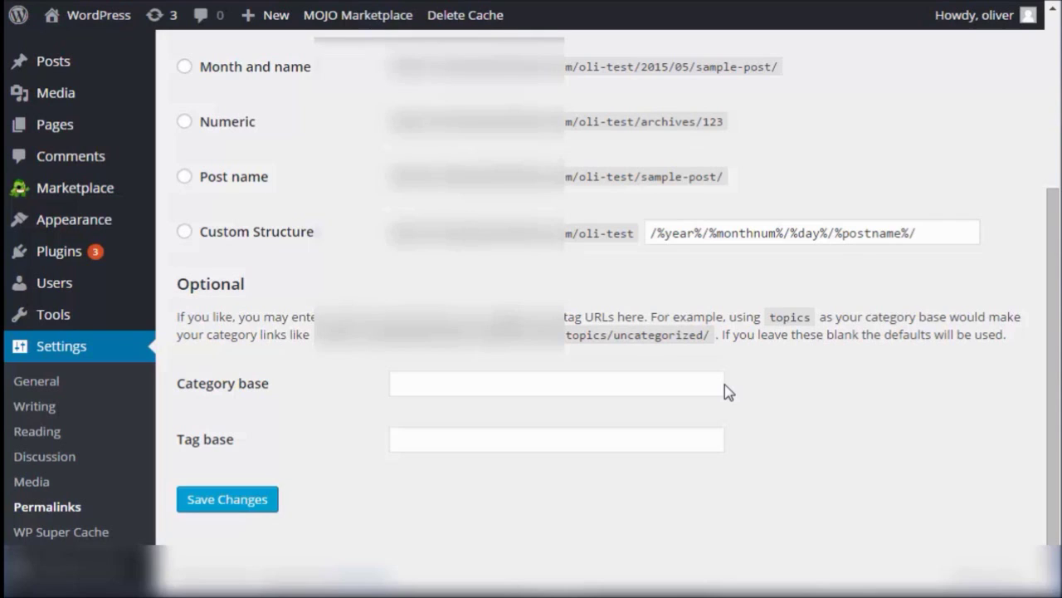
- View the help for the General settings and the Overview, Post Via Email and Update Services help topics of the Writing settings
left_click(34, 383)
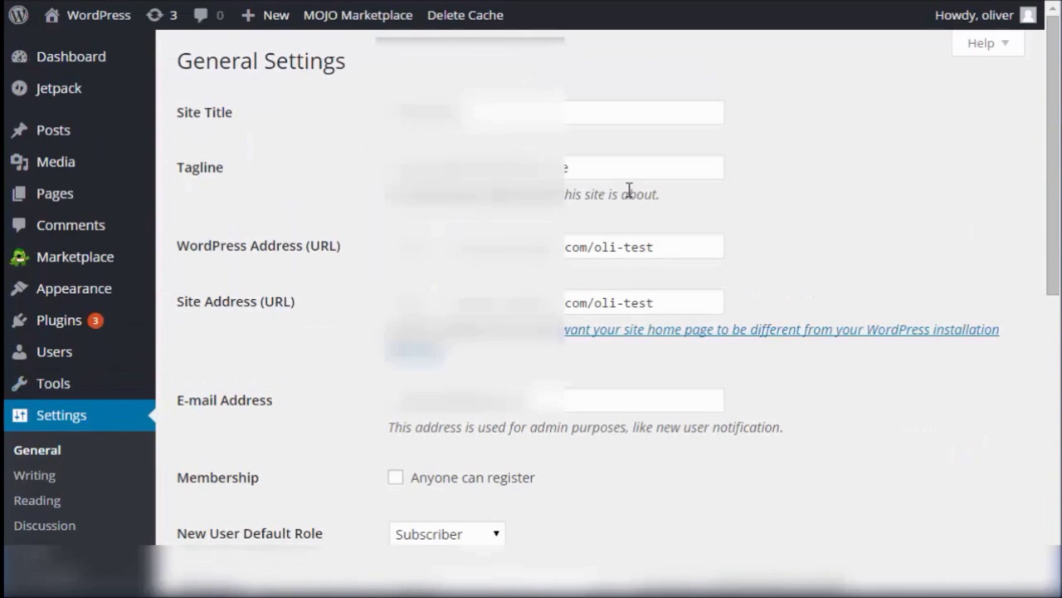
left_click(966, 50)
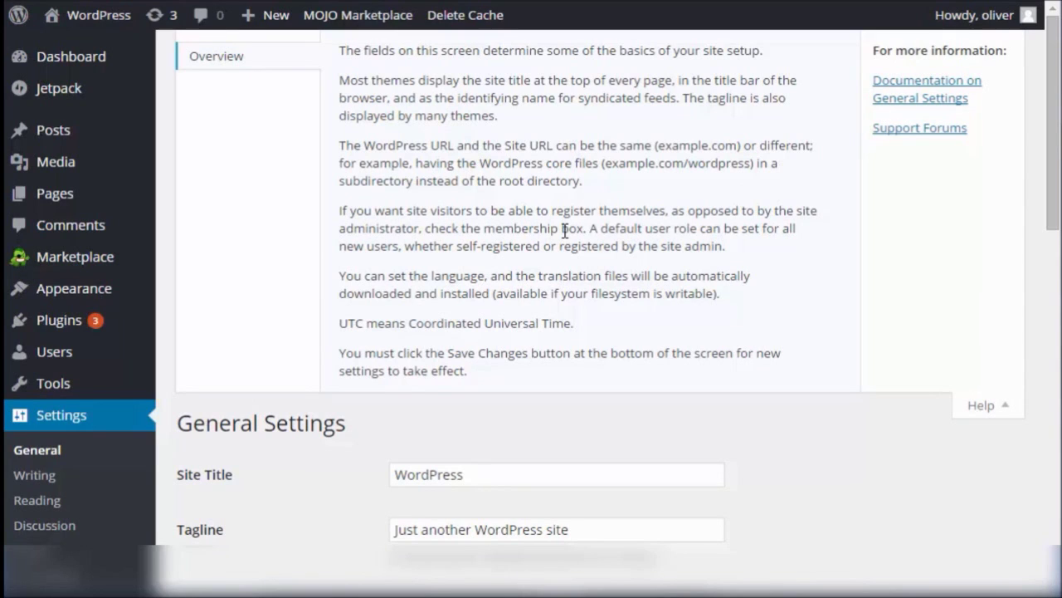
left_click(32, 476)
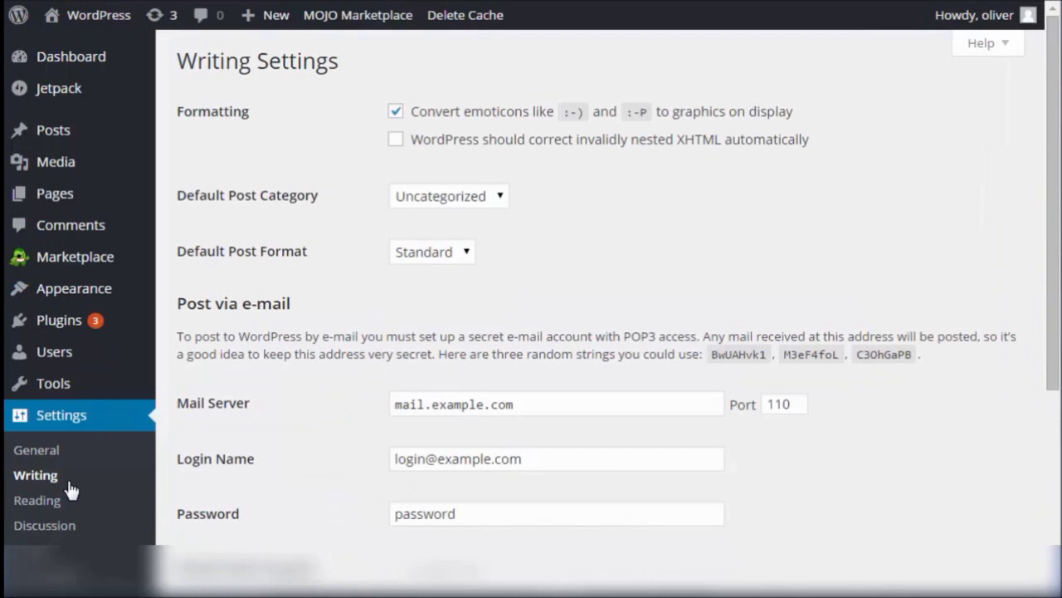
left_click(979, 45)
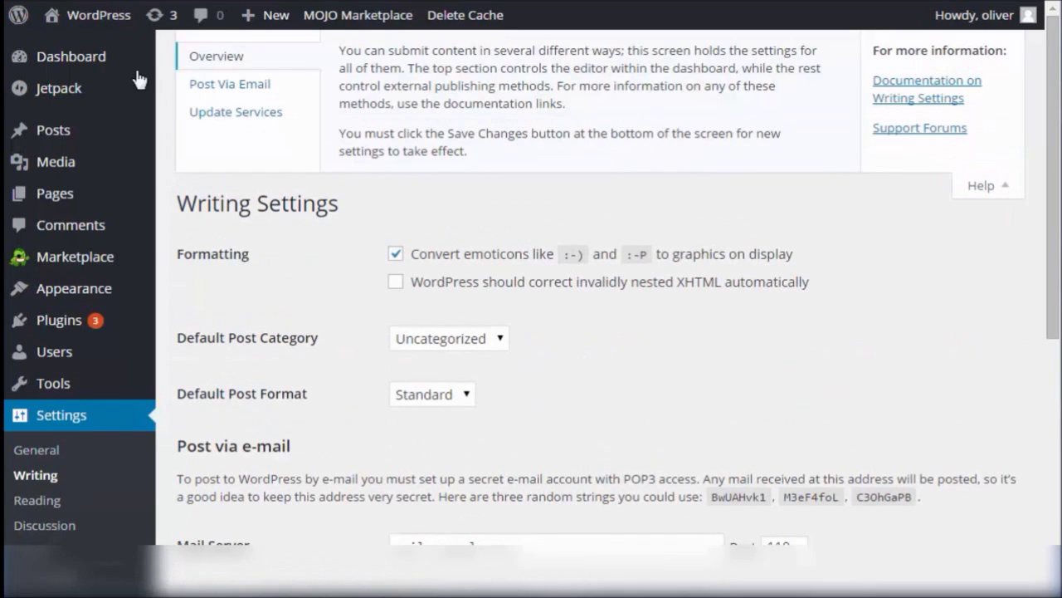
left_click(233, 84)
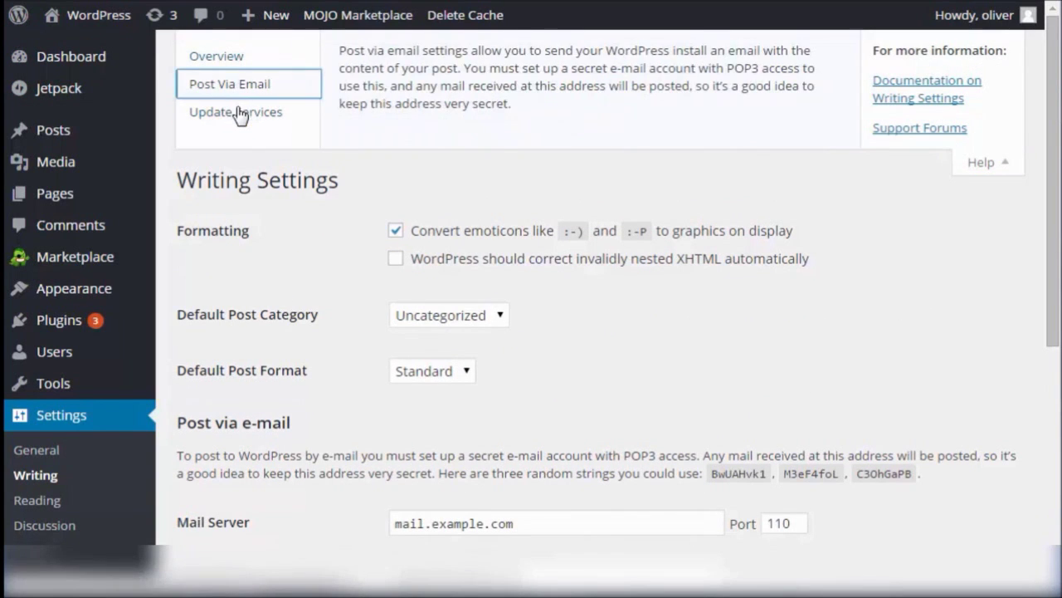
left_click(239, 113)
left_click(225, 59)
left_click(226, 83)
left_click(222, 116)
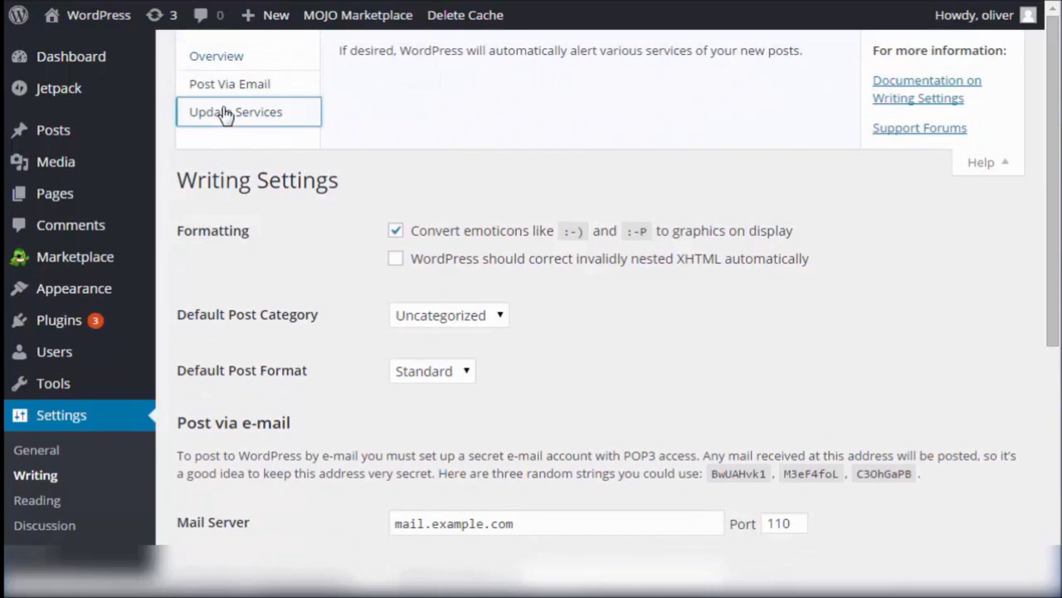
- Open the Reading settings, view the Overview and Search Engine Visibility help topics, and close the help
left_click(38, 501)
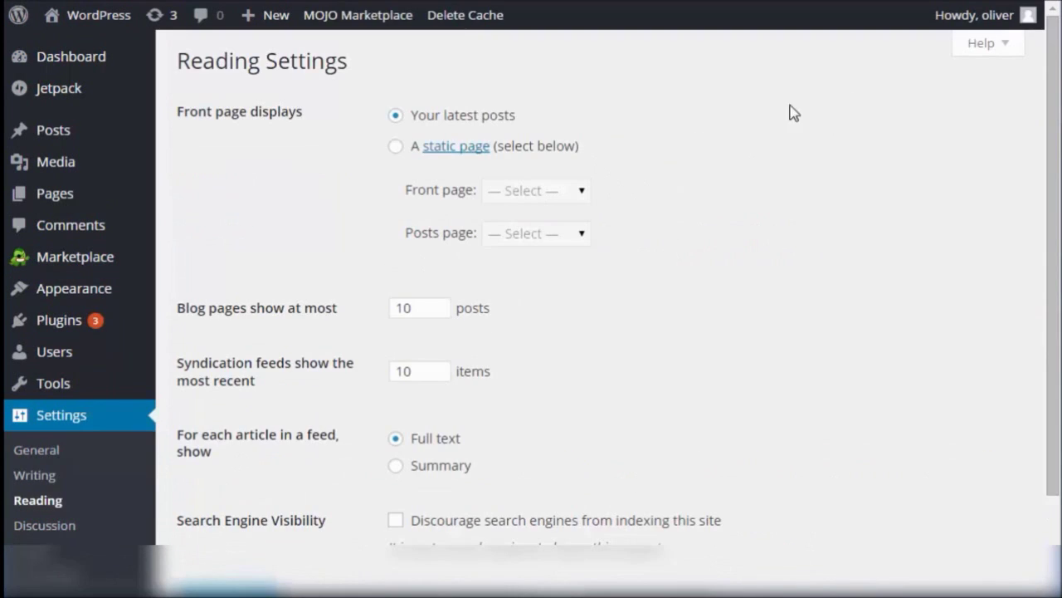
left_click(981, 45)
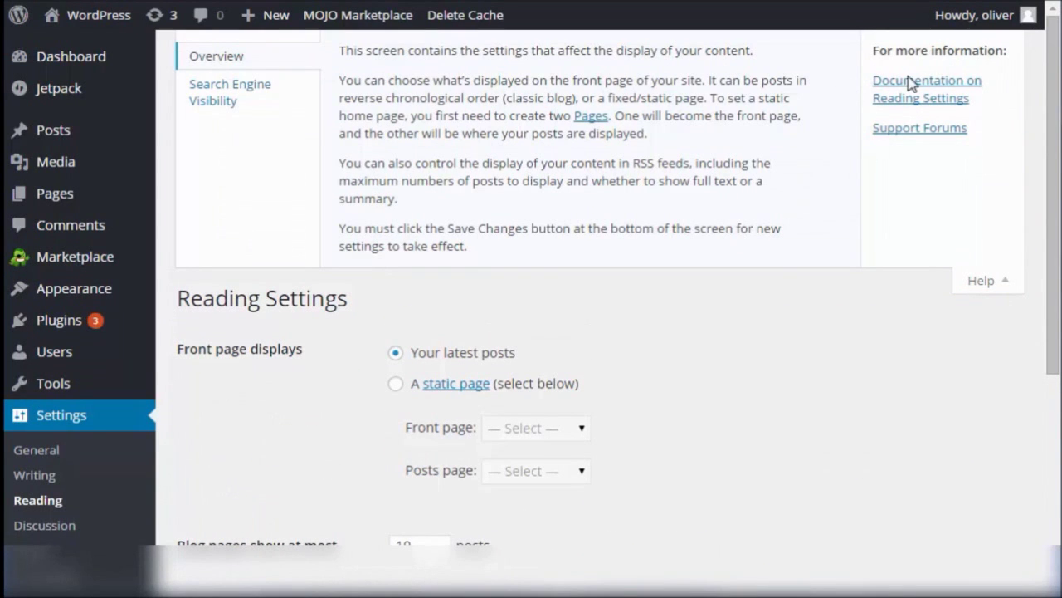
left_click(238, 90)
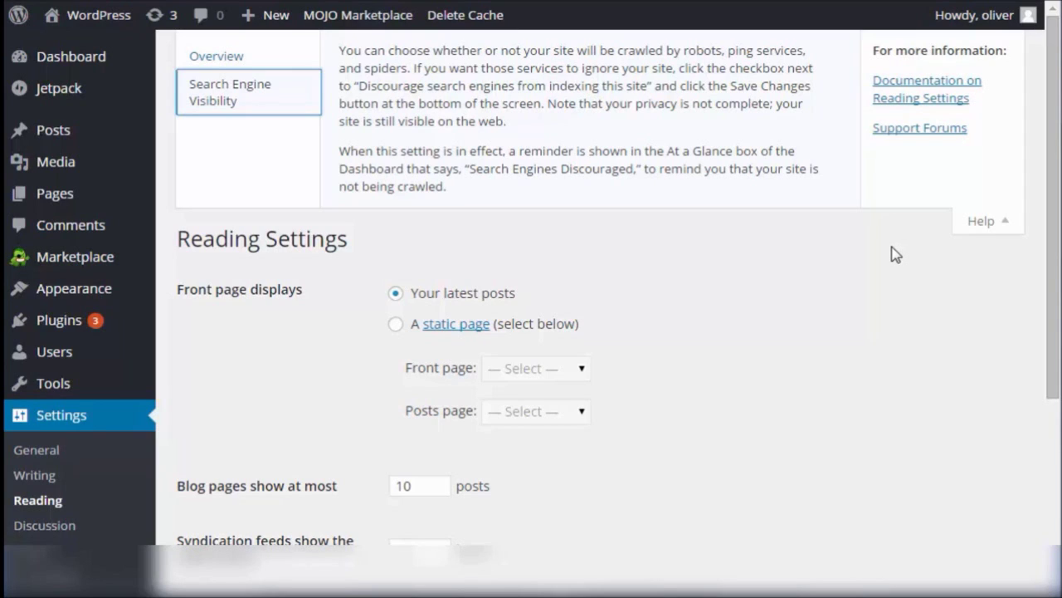
left_click(978, 222)
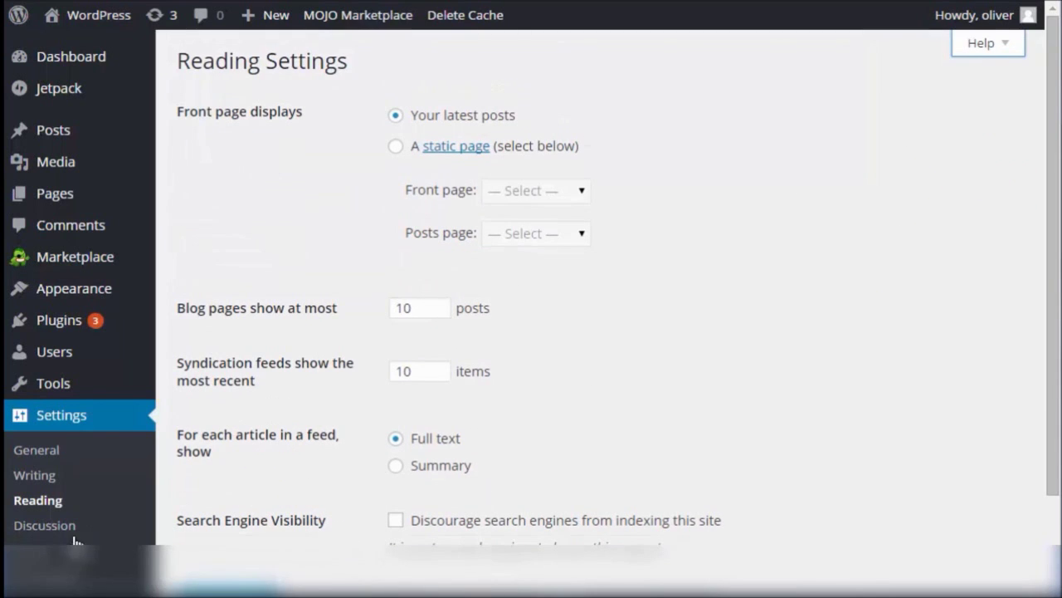
- Open the help for the Discussion settings and for the Media settings
left_click(62, 531)
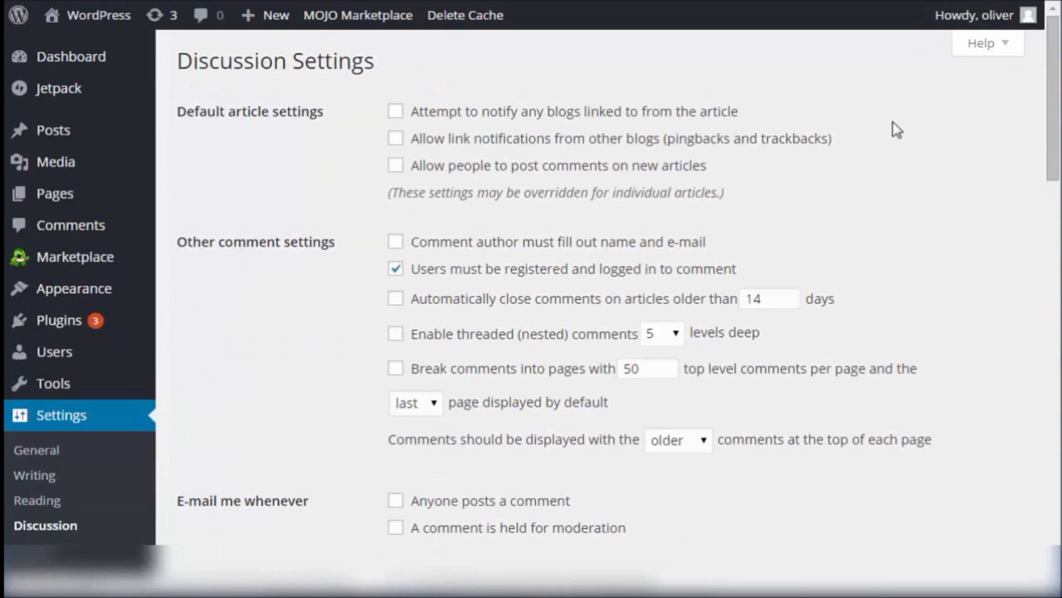
left_click(987, 46)
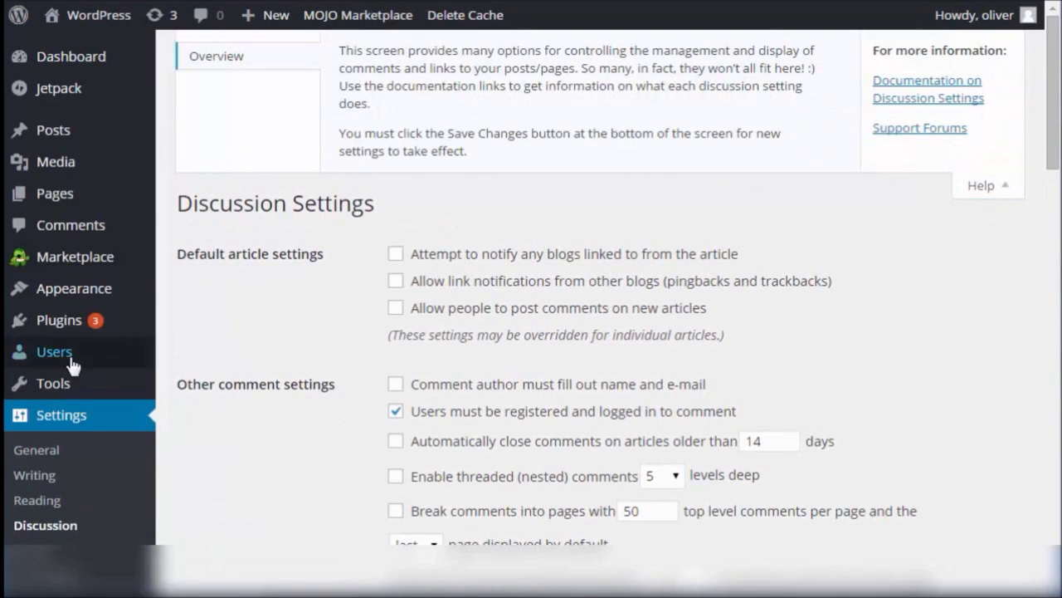
scroll(147, 398, "down", 2)
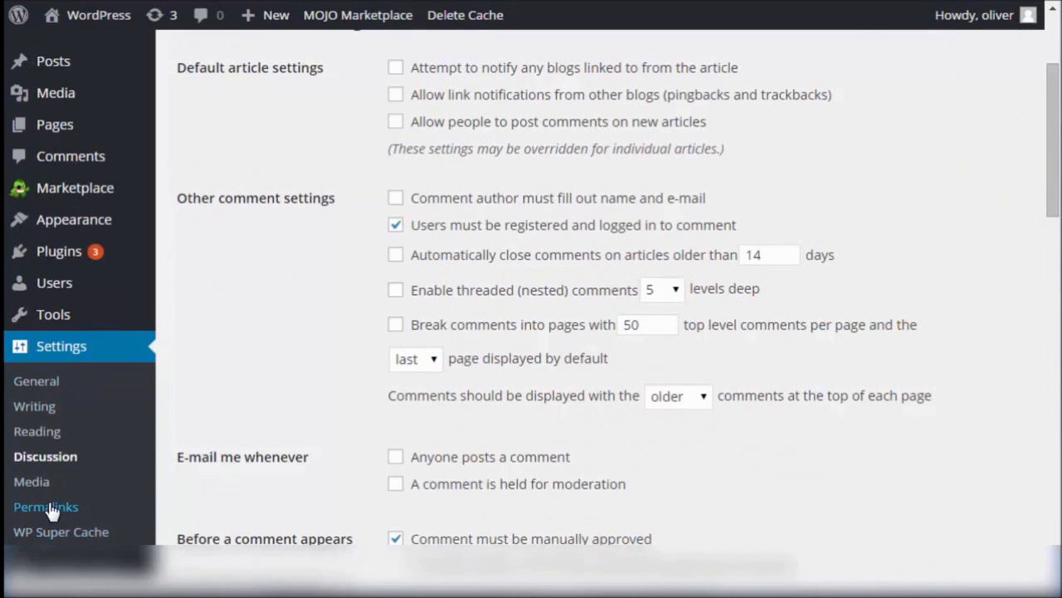
left_click(44, 483)
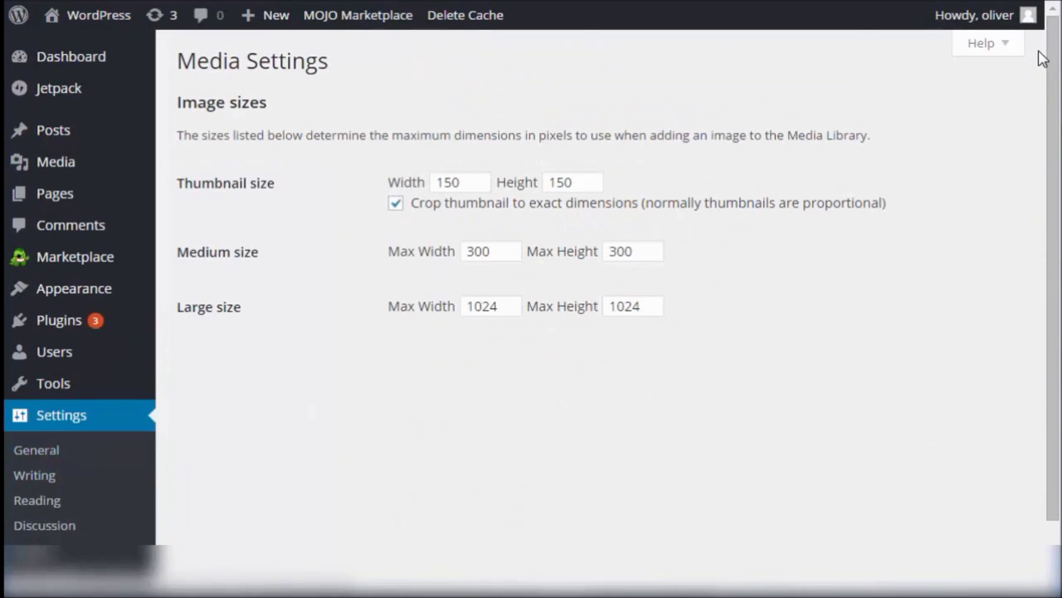
left_click(989, 48)
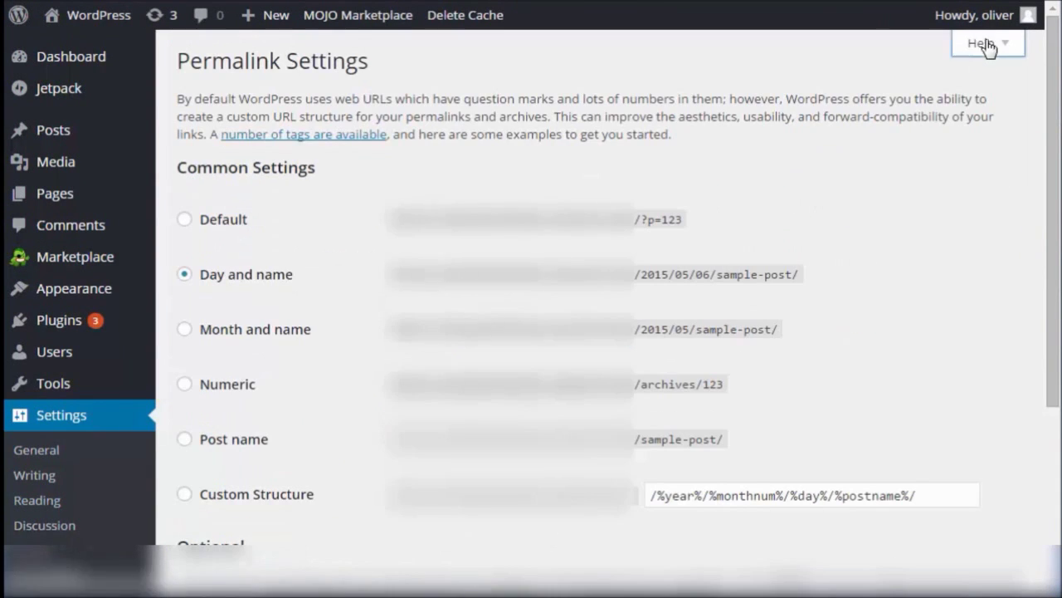
- Show the Permalink settings help again and view its Custom Structures and Common Settings topics
left_click(972, 43)
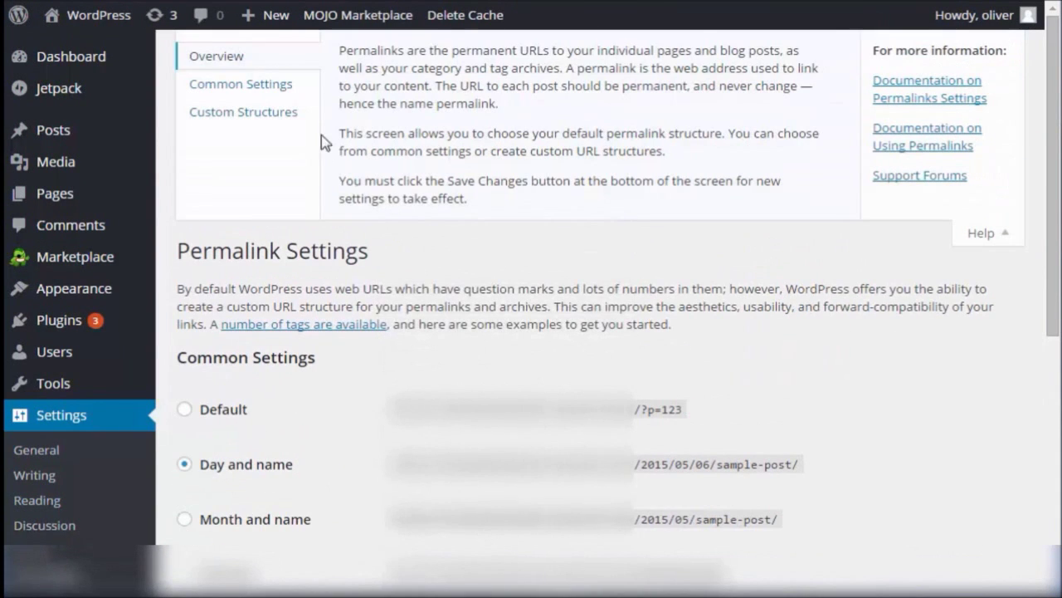
left_click(231, 112)
left_click(236, 85)
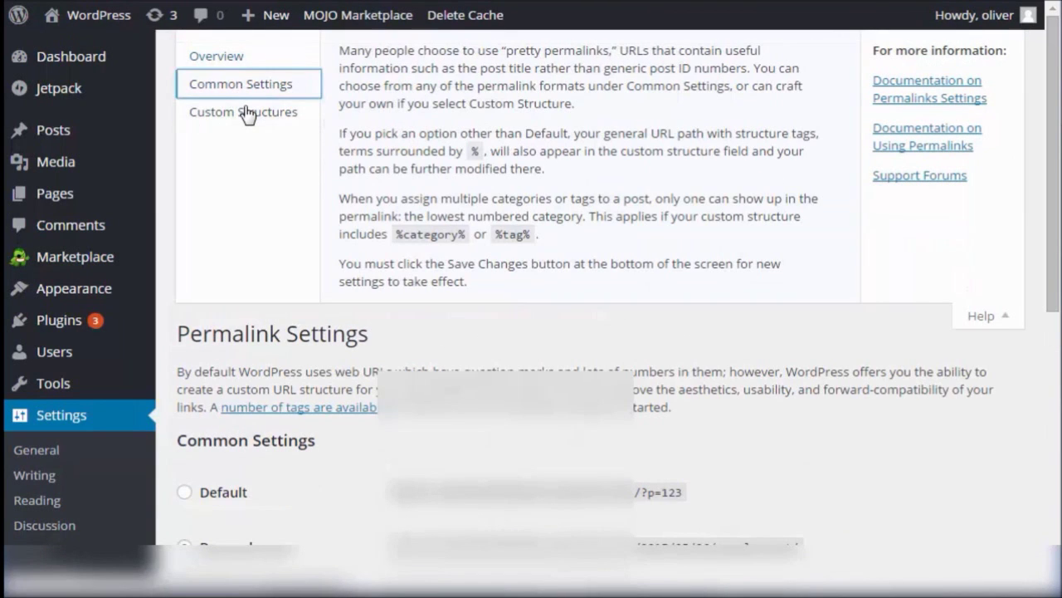